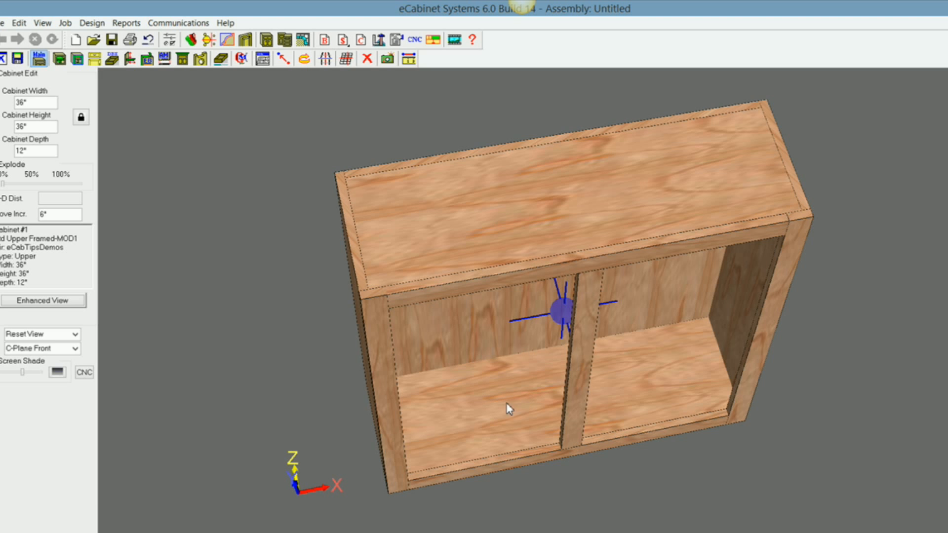
mouse_move(502, 389)
middle_mouse_down()
mouse_move(529, 303)
mouse_move(506, 350)
mouse_move(510, 402)
mouse_move(486, 384)
middle_mouse_up()
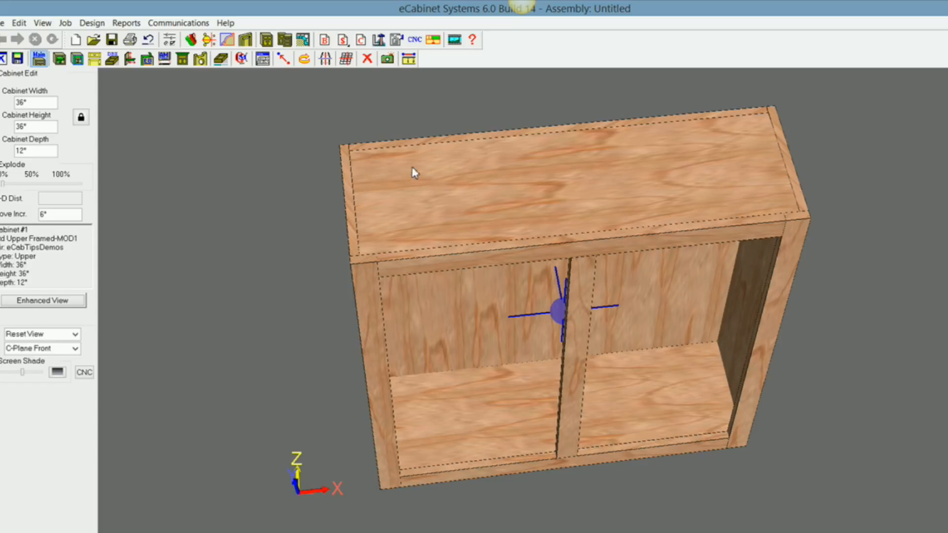
mouse_move(440, 231)
middle_mouse_down()
mouse_move(462, 251)
mouse_move(461, 230)
mouse_move(445, 214)
middle_mouse_up()
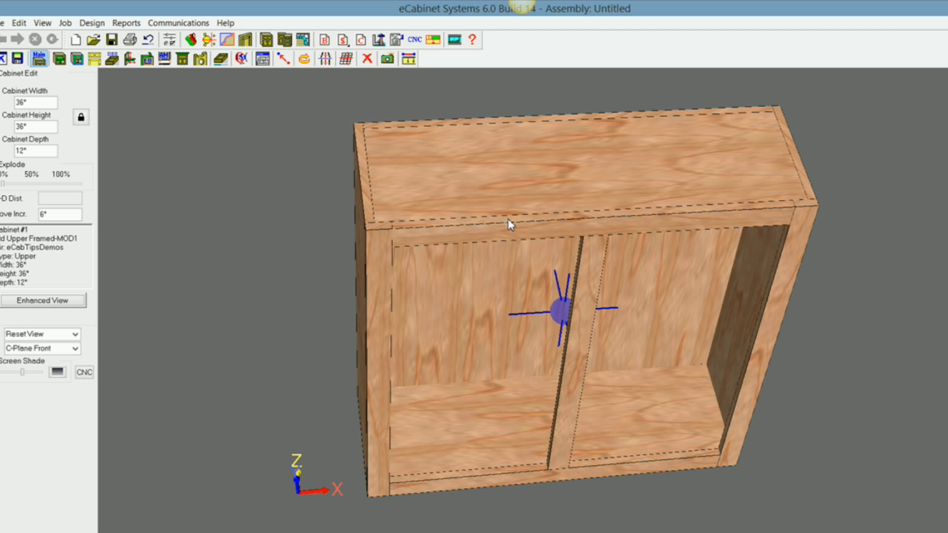
middle_click_drag(538, 241, 637, 350)
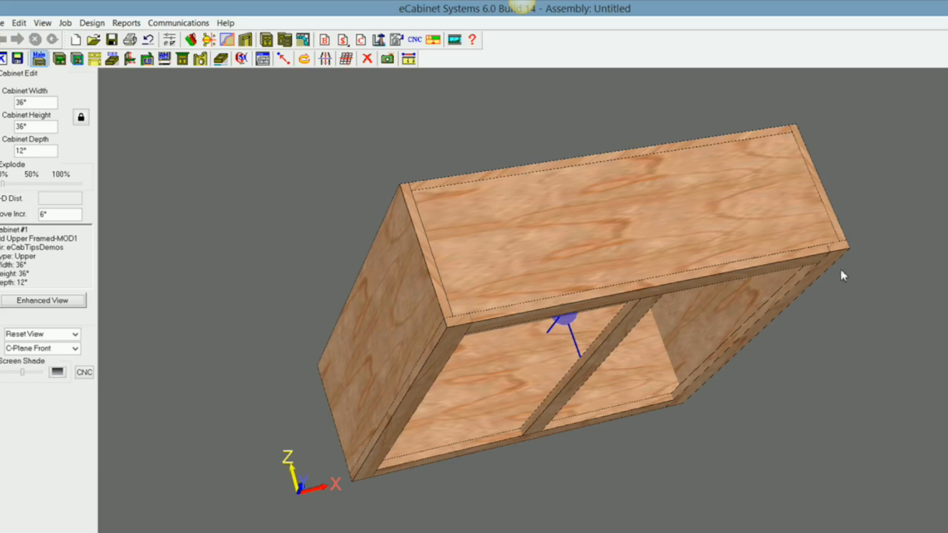
middle_click_drag(677, 225, 649, 244)
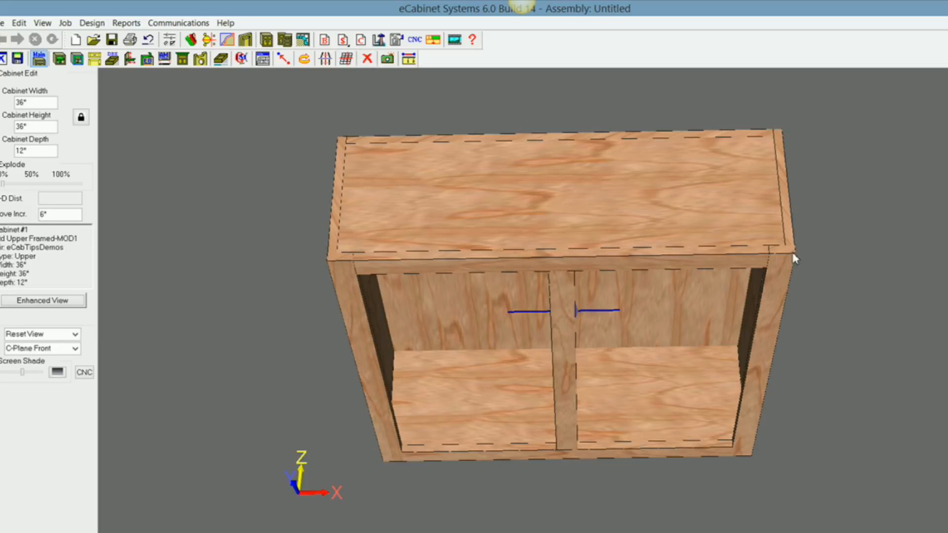
Set the right stile's outside scribe to 1/4" in the cabinet's face frame construction settings and apply the change.
left_click(263, 60)
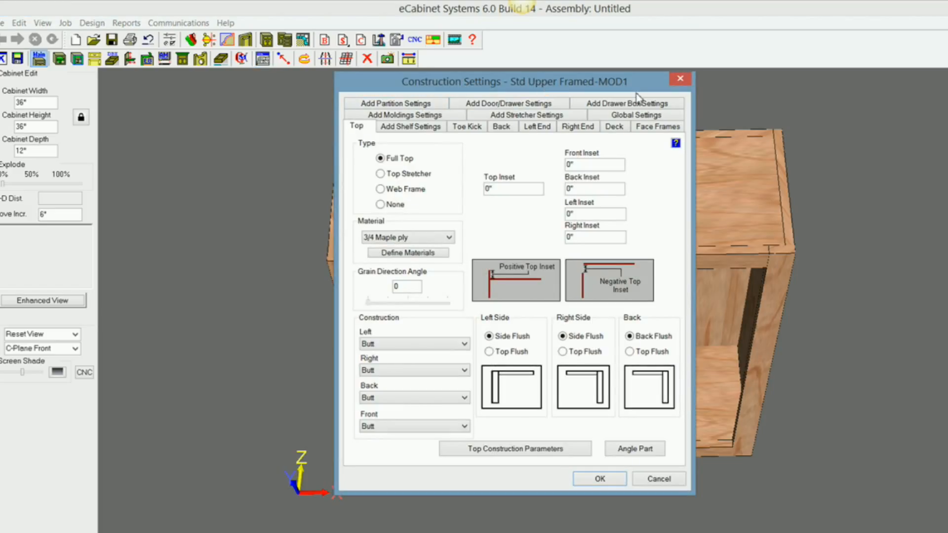
left_click(652, 127)
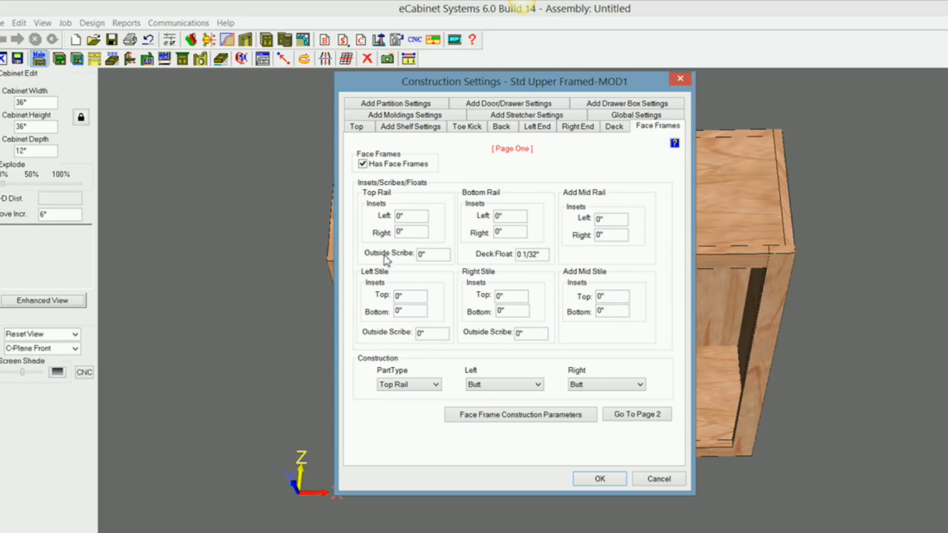
double_click(422, 333)
double_click(533, 335)
type("1/4")
key("Return")
left_click(608, 482)
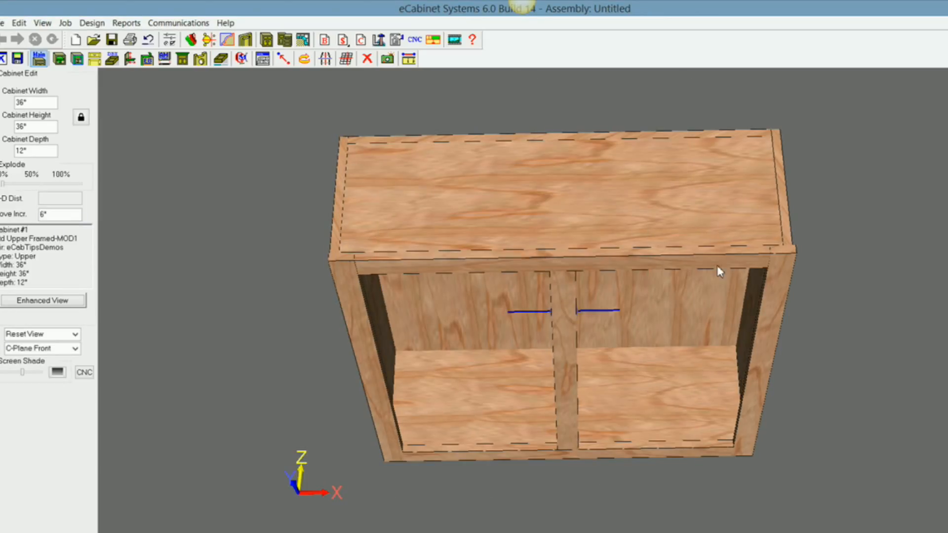
Add a vertical partition to the cabinet's full-width interior opening in the Shelf Editor.
middle_click_drag(611, 296, 615, 183)
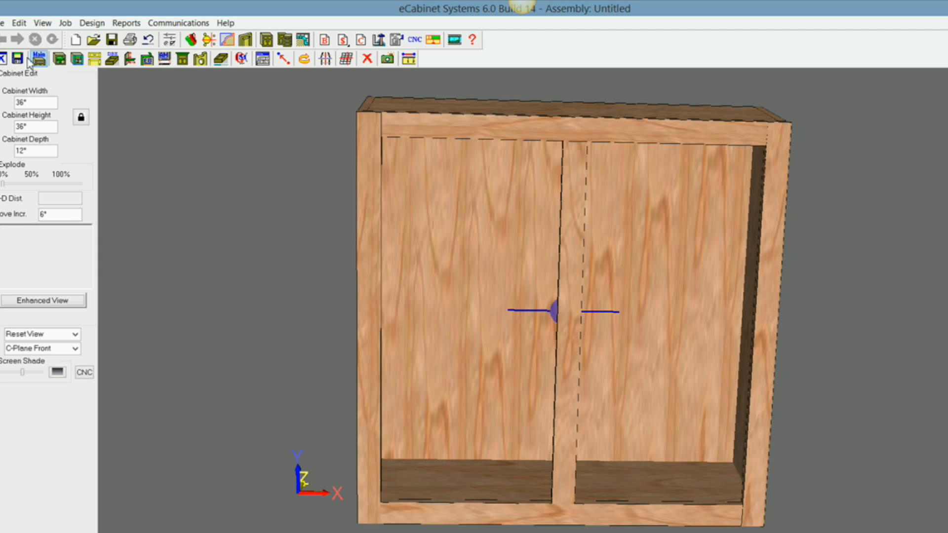
left_click(59, 59)
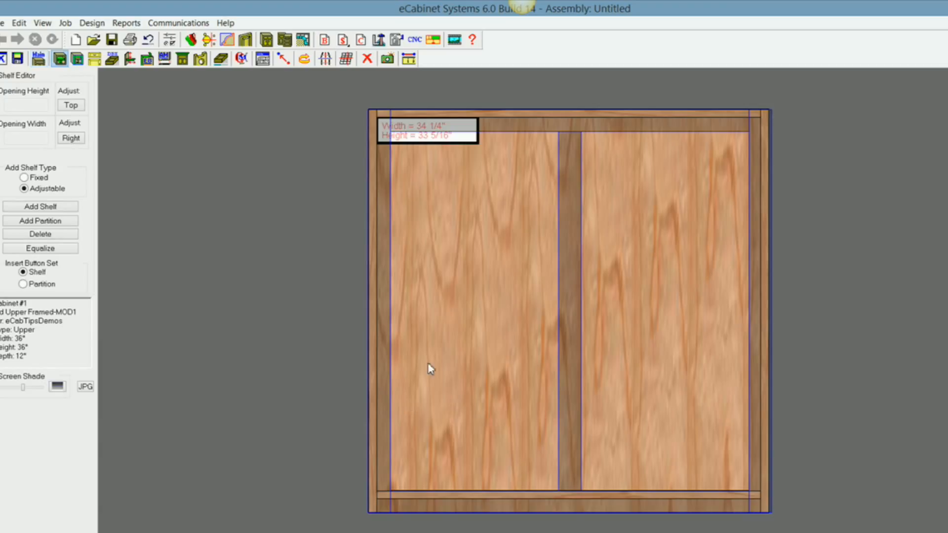
left_click(472, 341)
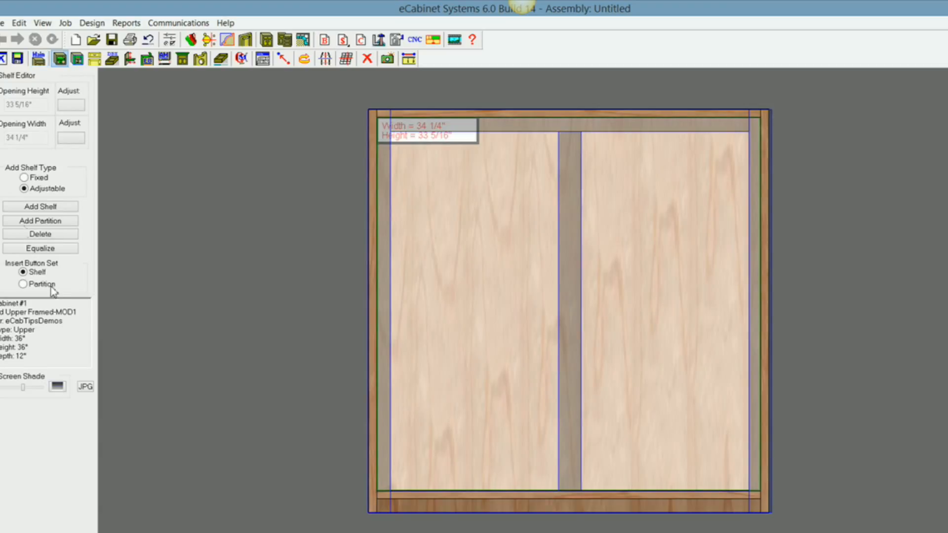
left_click(37, 222)
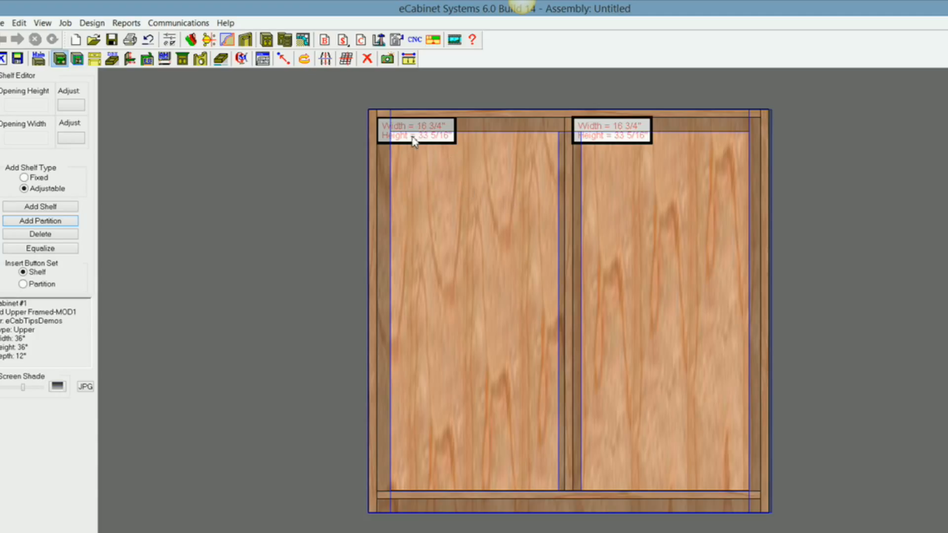
Compare the opening widths on either side of the new partition.
left_click(432, 148)
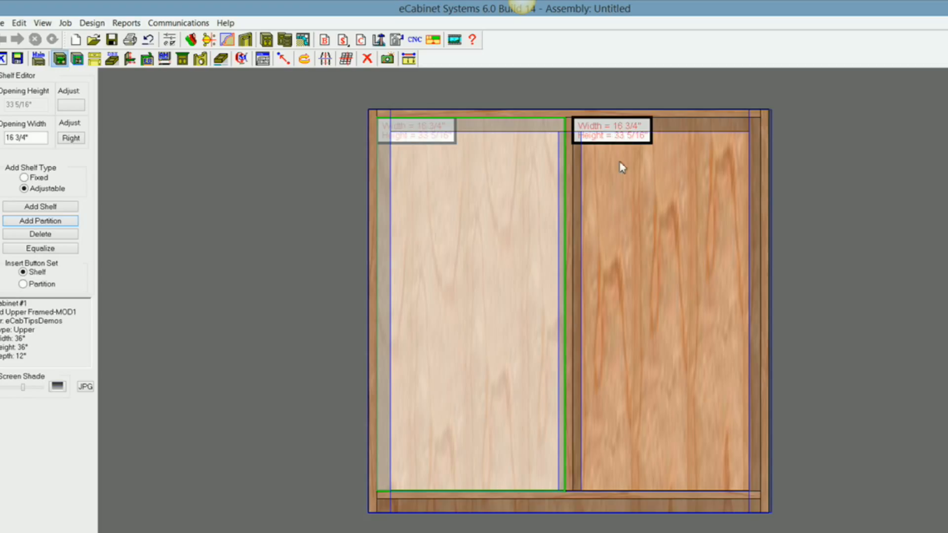
left_click(638, 151)
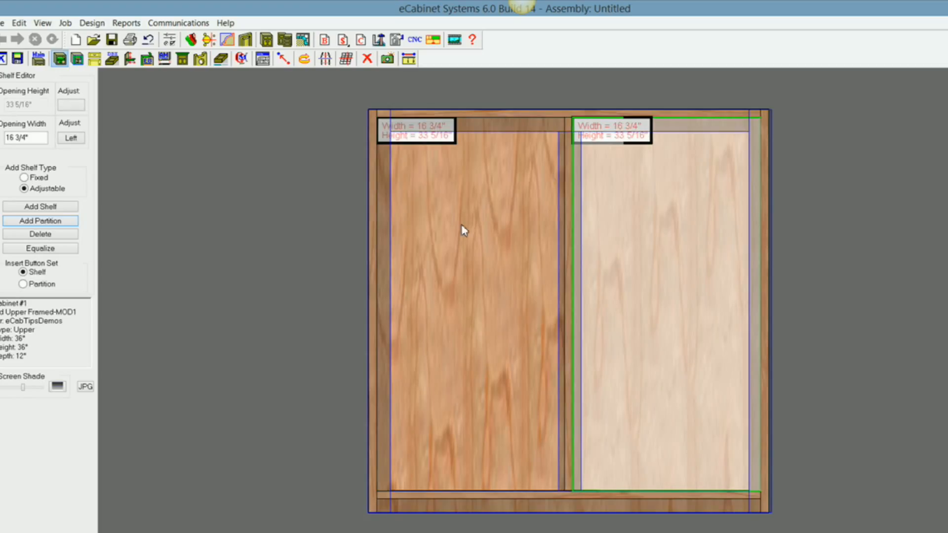
left_click(464, 230)
left_click(618, 241)
left_click(560, 163)
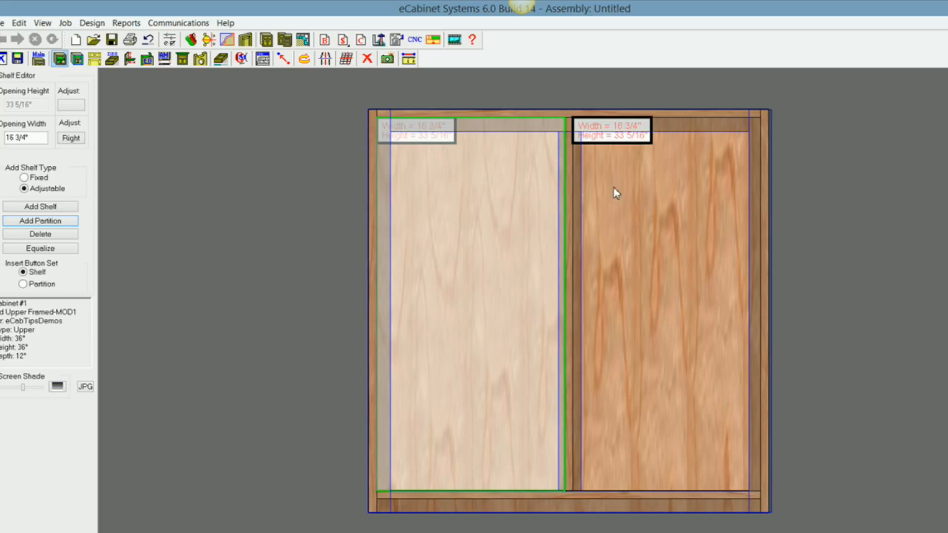
Switch to the Partition Calculator sheet in Excel, shrink its window and place it over the cabinet's right half.
mouse_move(361, 532)
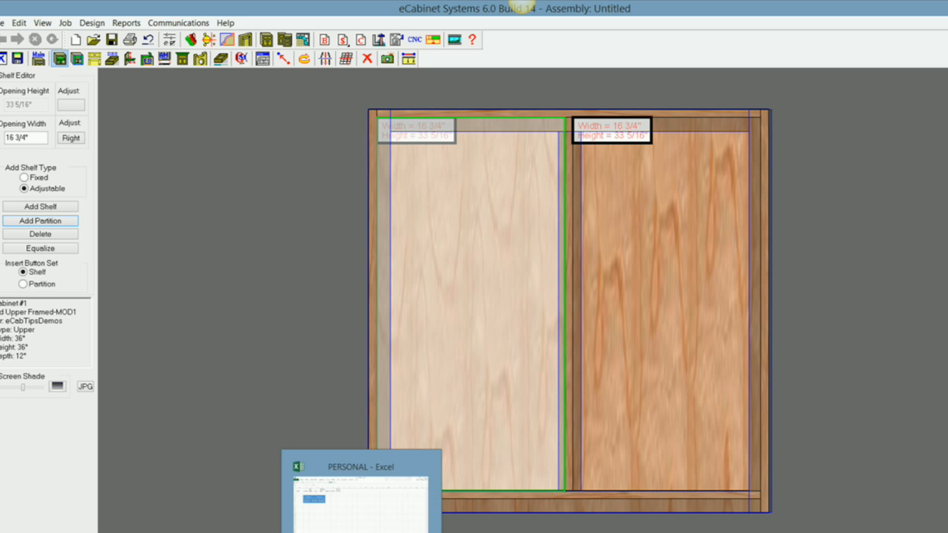
left_click(361, 531)
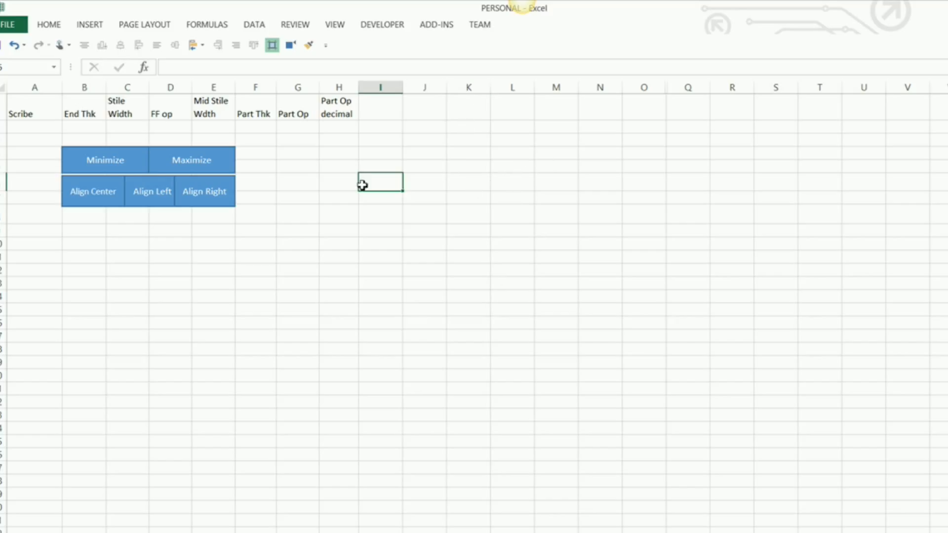
left_click(105, 163)
mouse_move(483, 122)
left_mouse_down()
mouse_move(638, 96)
mouse_move(680, 124)
mouse_move(704, 206)
mouse_move(687, 159)
mouse_move(672, 152)
mouse_move(668, 173)
mouse_move(625, 133)
mouse_move(659, 149)
left_mouse_up()
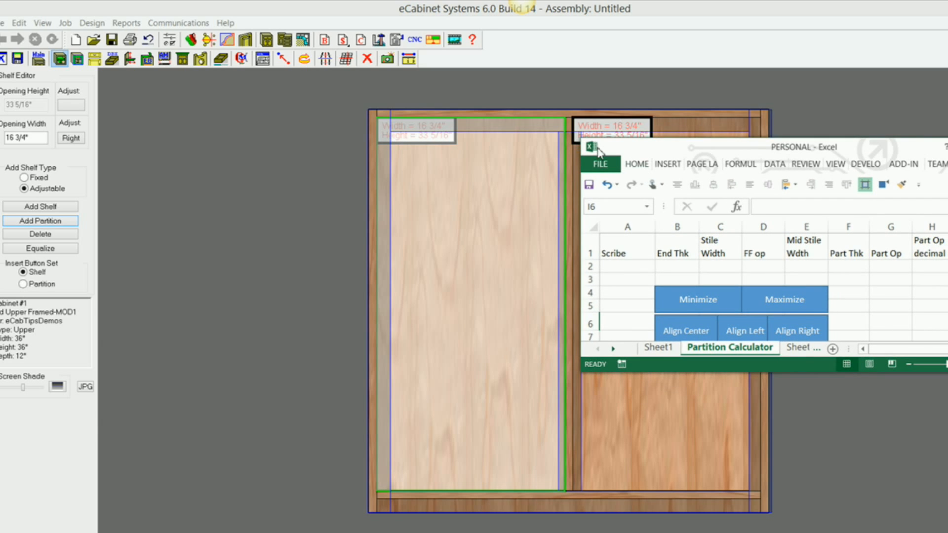
mouse_move(667, 156)
left_mouse_down()
mouse_move(647, 141)
mouse_move(648, 127)
left_mouse_up()
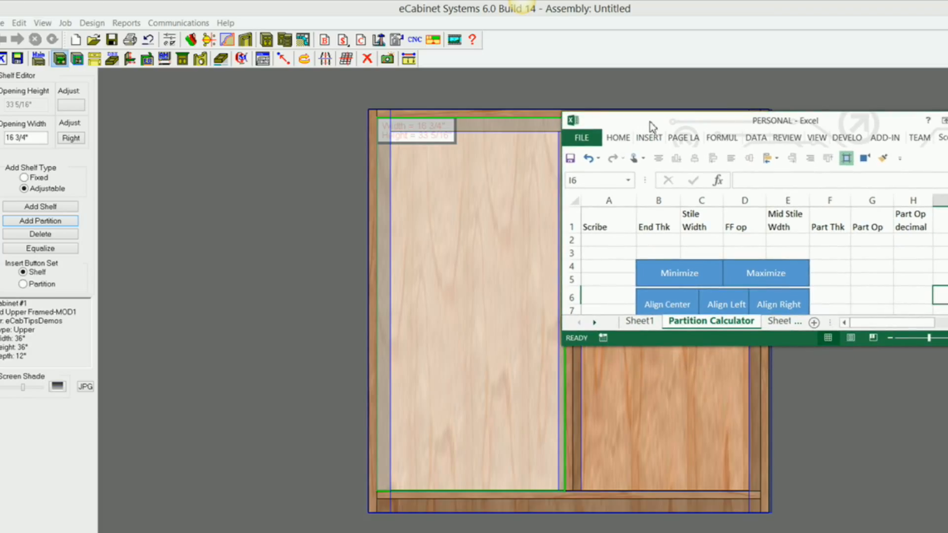
left_click_drag(682, 123, 680, 119)
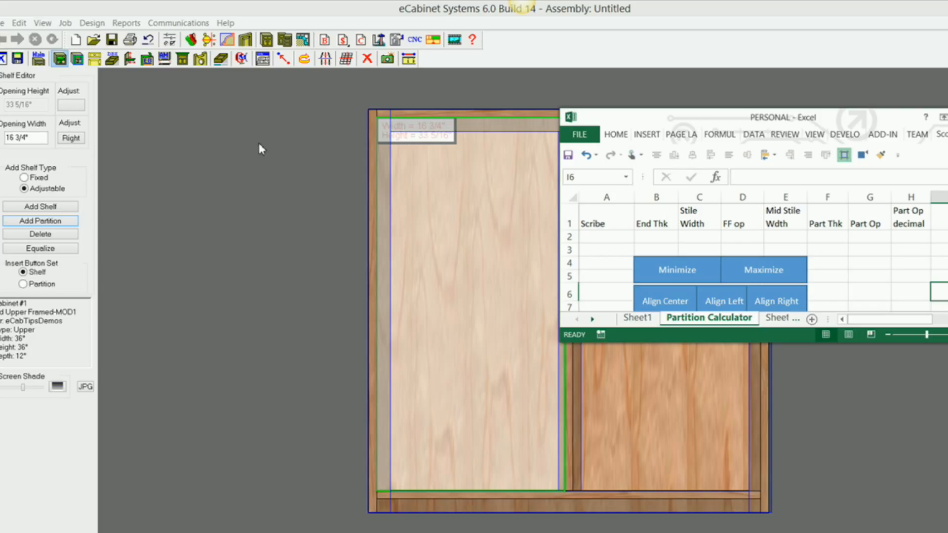
Reduce the eCabinet Systems window from full screen and arrange the Excel calculator beside it so both can be used together.
left_click(223, 138)
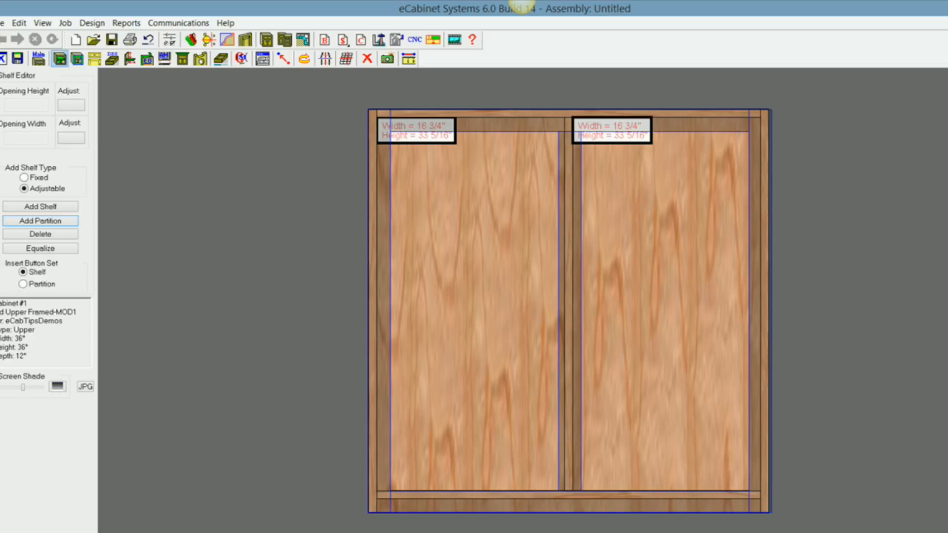
mouse_move(362, 532)
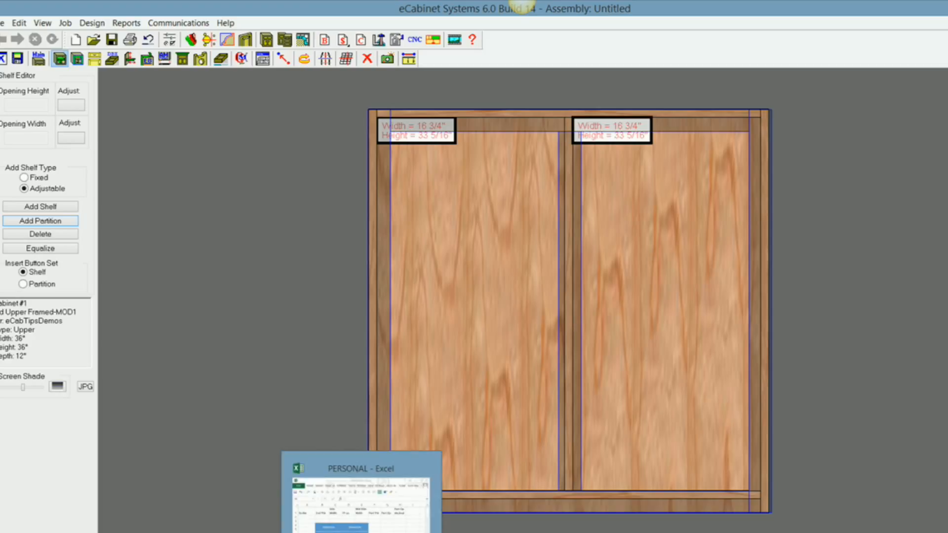
left_click(340, 490)
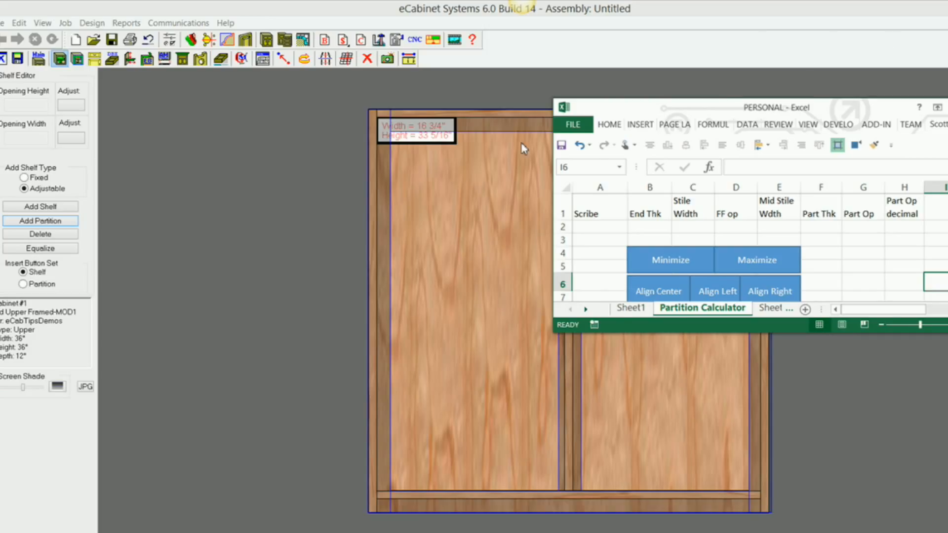
left_click_drag(686, 113, 713, 113)
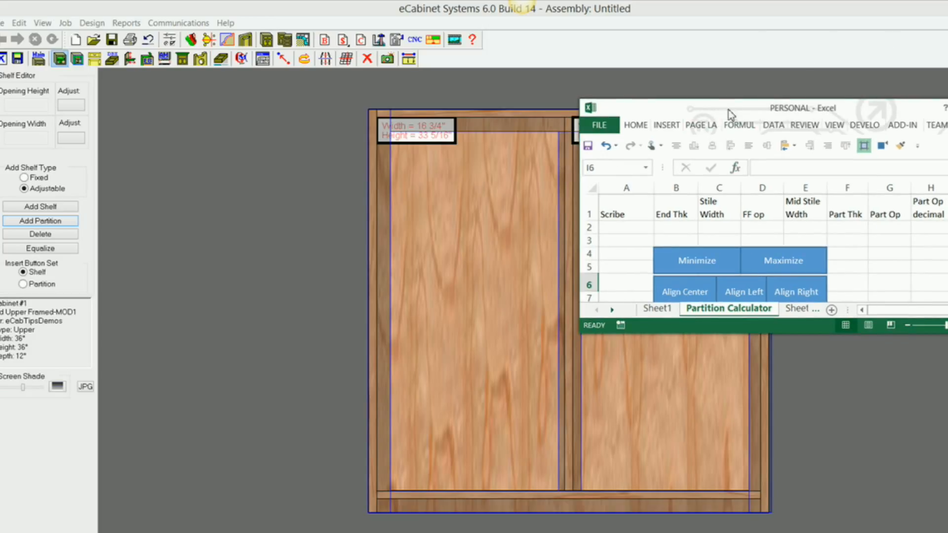
left_click(947, 8)
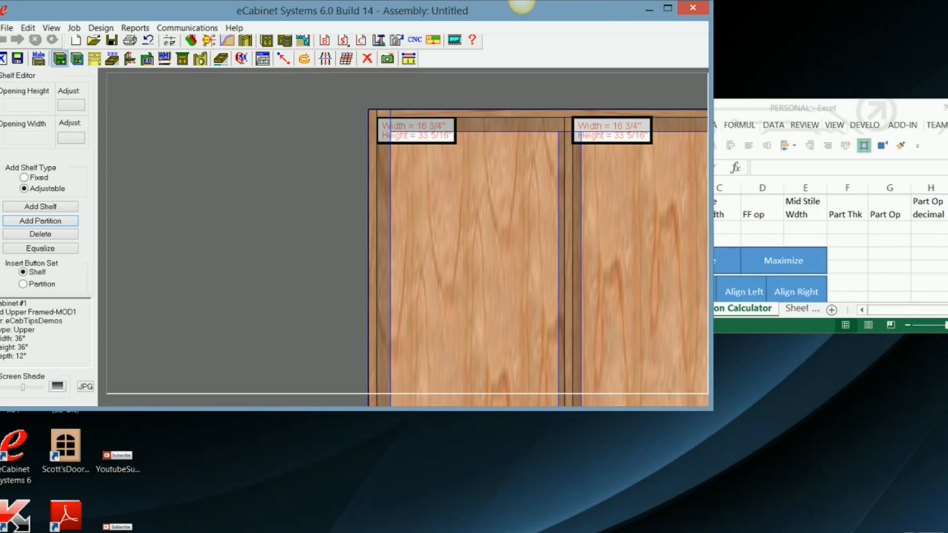
left_click_drag(590, 9, 597, 28)
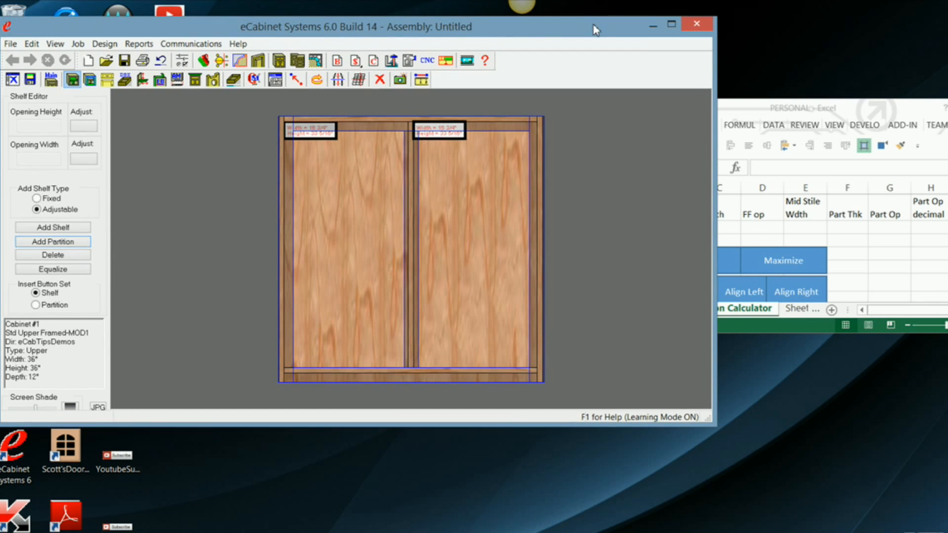
left_click(778, 117)
left_click_drag(778, 118, 811, 120)
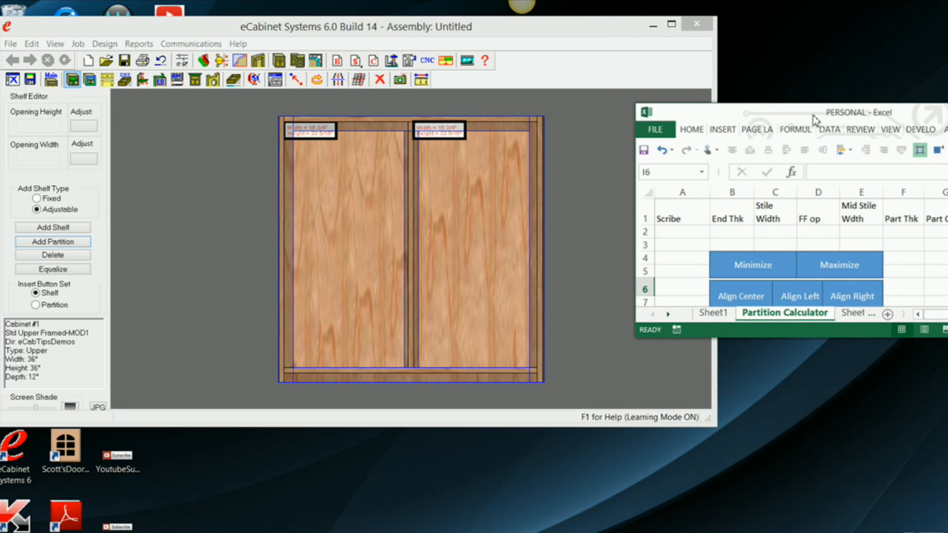
left_click_drag(812, 113, 779, 109)
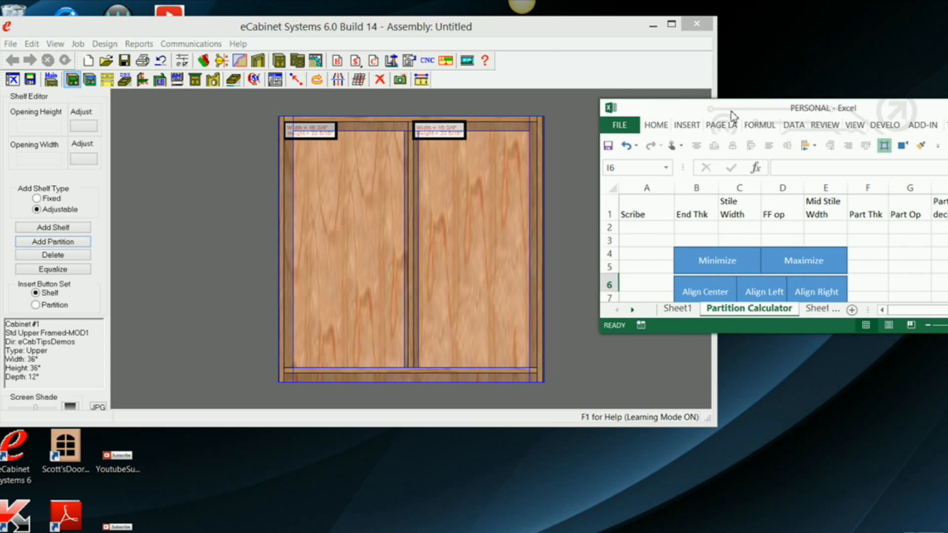
left_click(649, 76)
left_click_drag(741, 113, 701, 132)
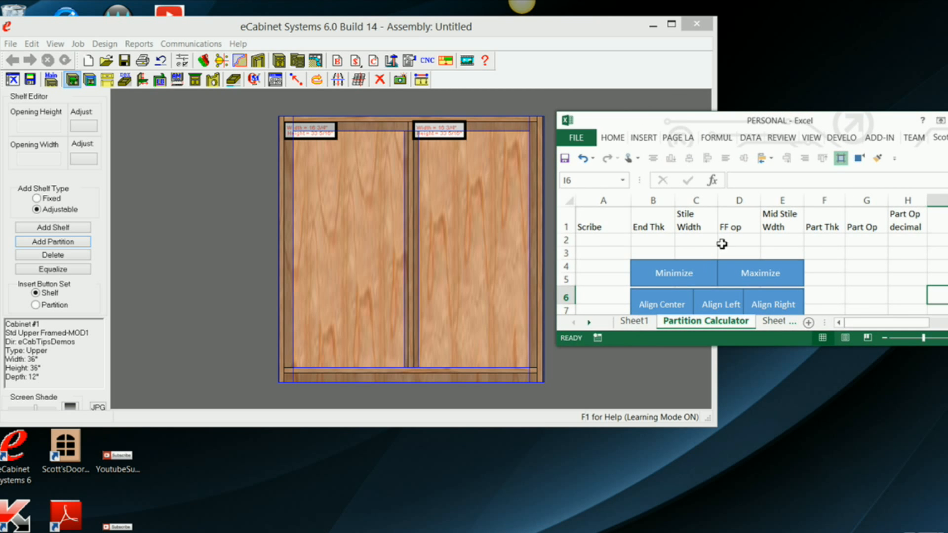
Review the calculator's row 2 cells from Scribe through Part Op decimal, ending at the Scribe cell.
left_click(619, 242)
left_click(655, 241)
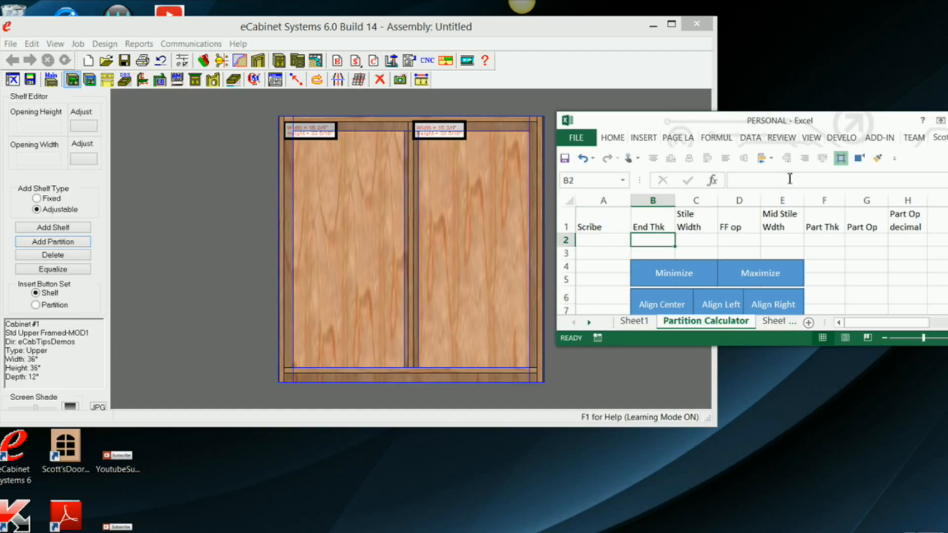
left_click(705, 240)
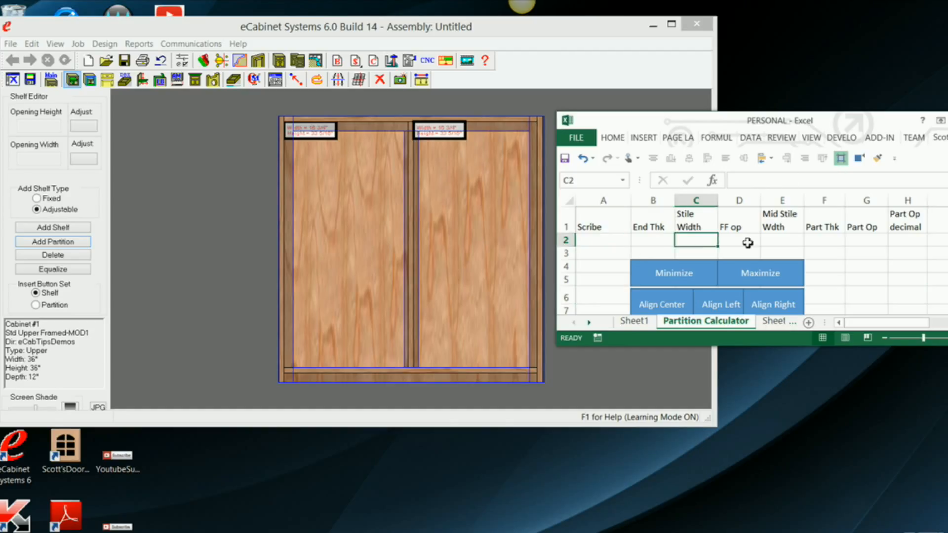
left_click(745, 242)
left_click(783, 241)
left_click(825, 241)
left_click(870, 241)
left_click(912, 240)
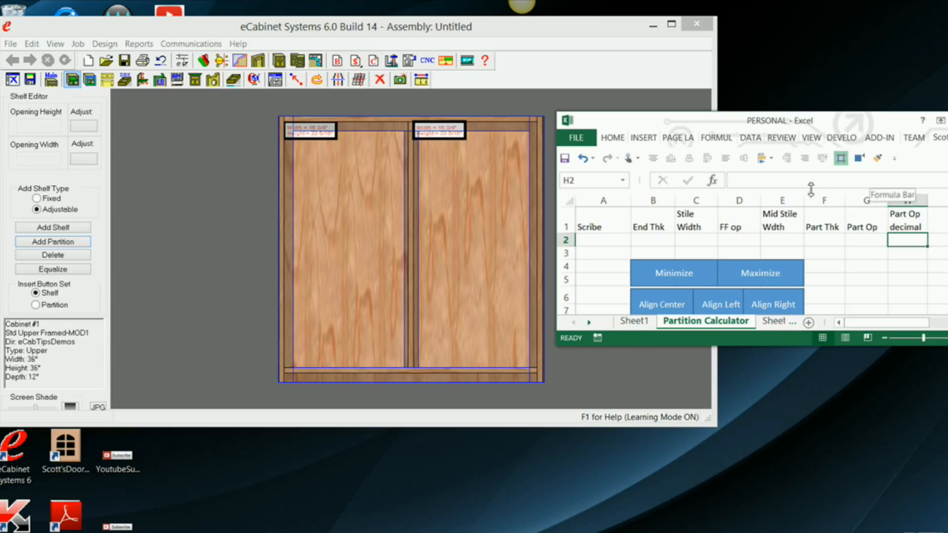
left_click_drag(840, 126, 854, 122)
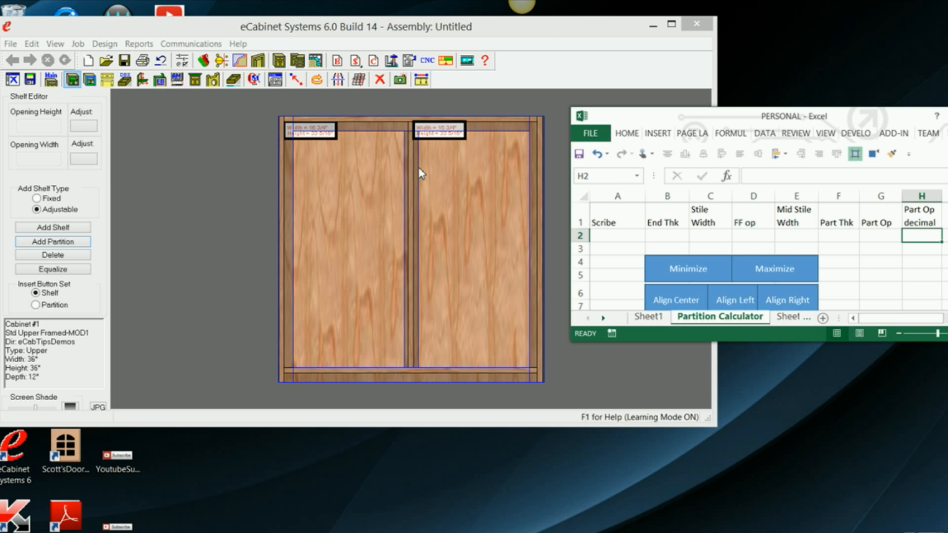
left_click(614, 237)
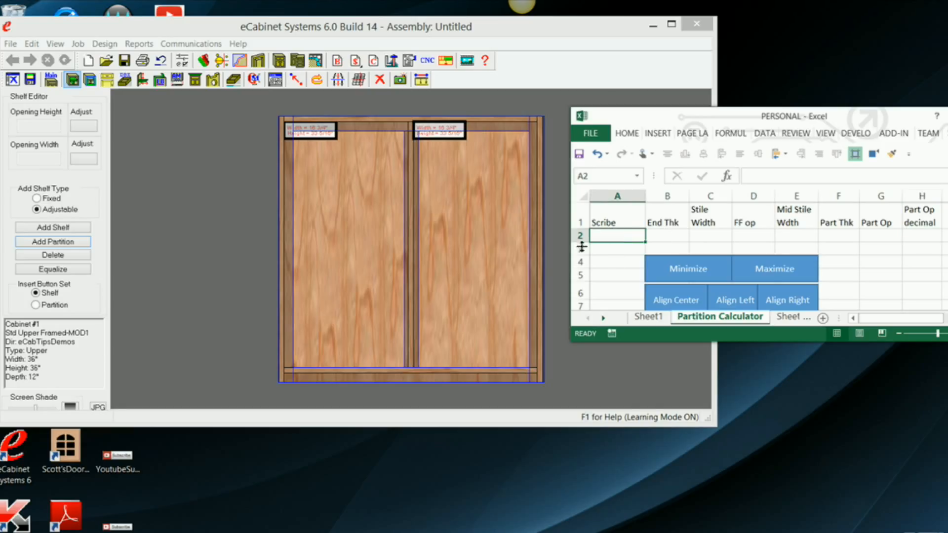
Copy the left opening's width from the Face Frame Editor into the FF op cell of the Excel calculator.
left_click(342, 211)
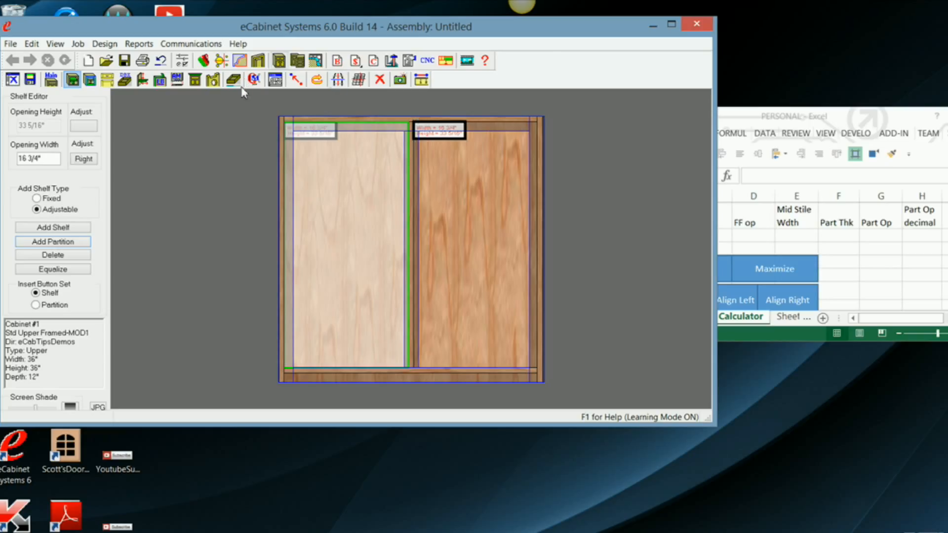
left_click(90, 79)
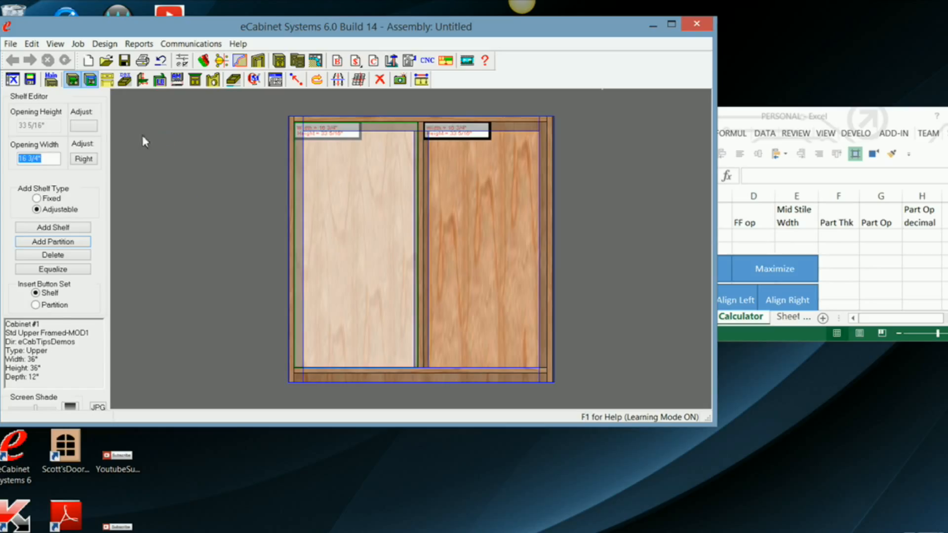
left_click(353, 213)
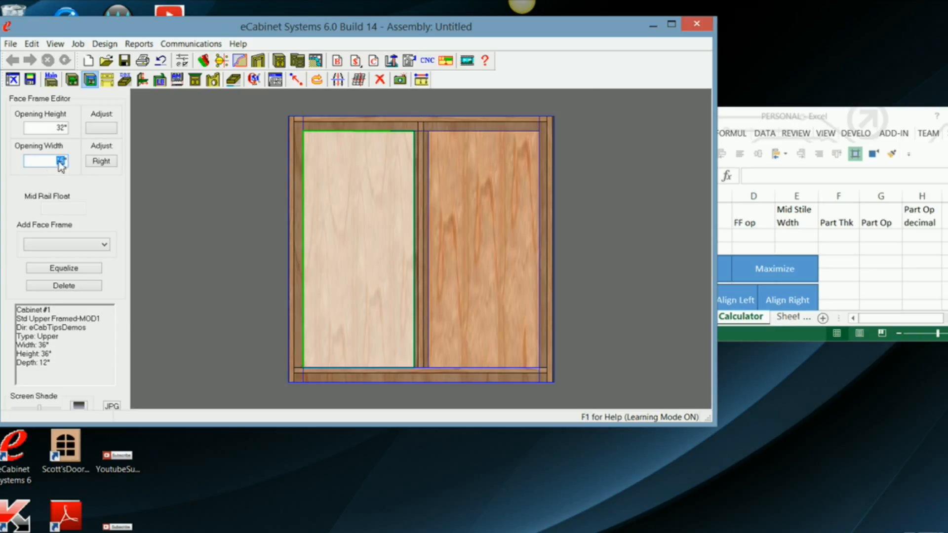
right_click(59, 164)
left_click(35, 201)
left_click(920, 267)
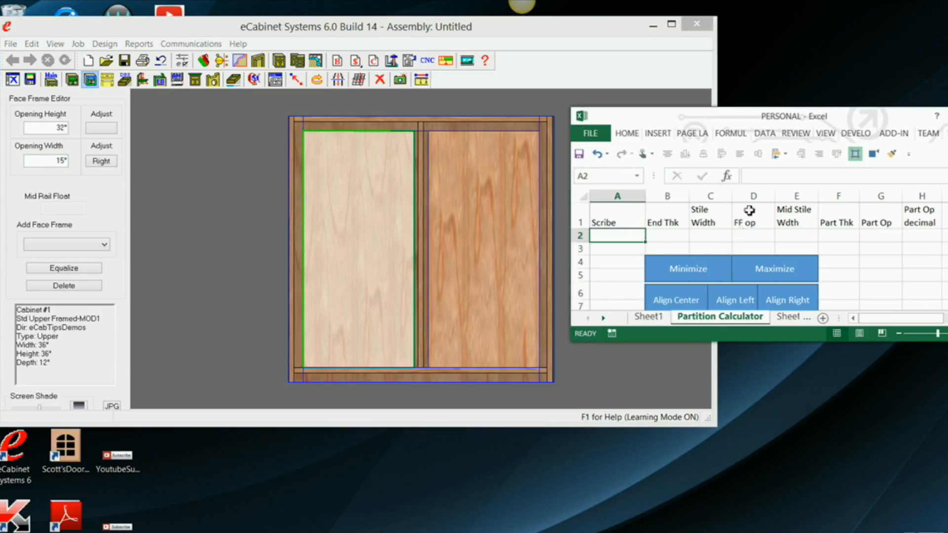
left_click(749, 236)
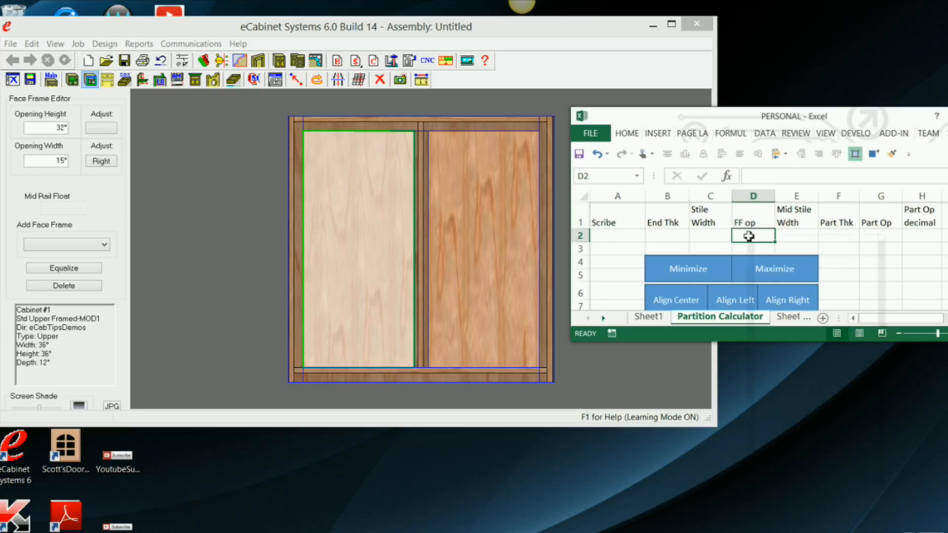
right_click(749, 236)
left_click(781, 294)
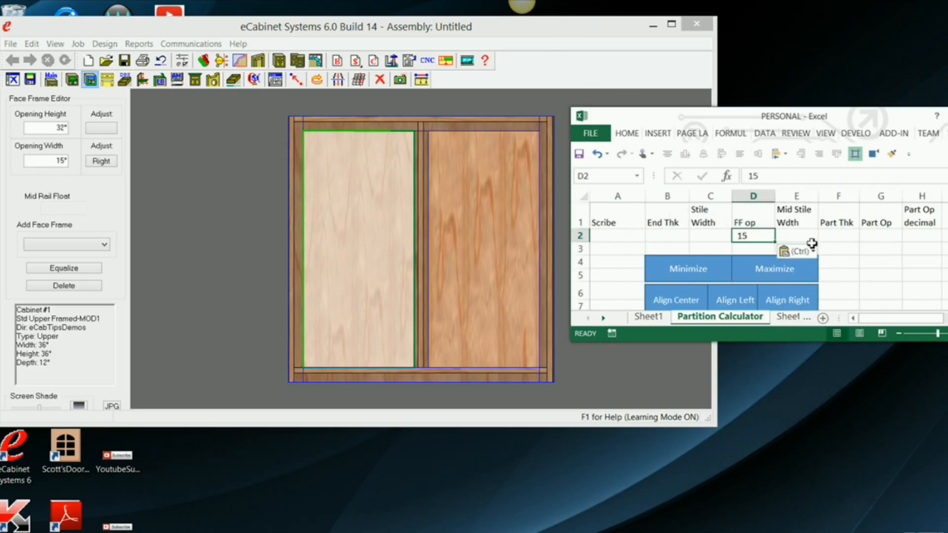
Enter a Scribe of 1/16, an End Thk of 23/32 and a Stile Width of 2 in the calculator.
left_click(608, 238)
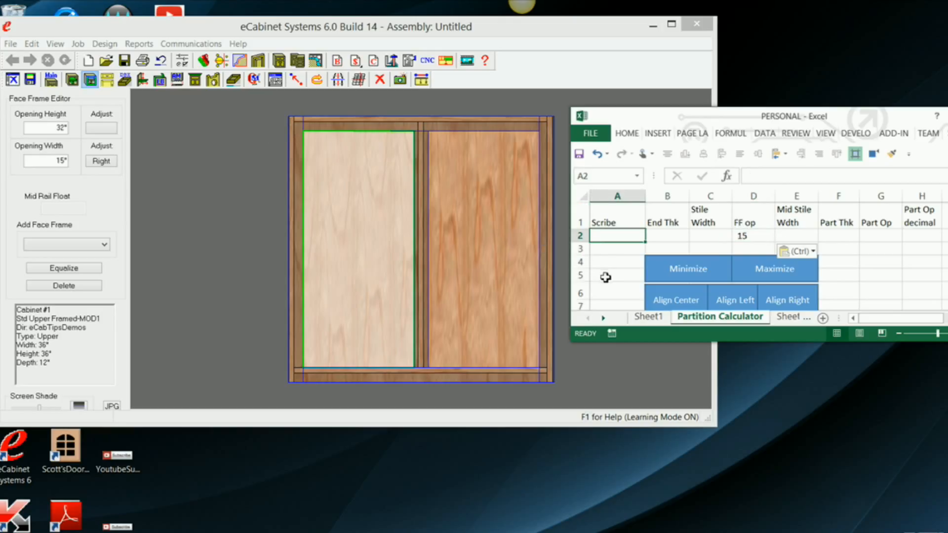
type("1/16")
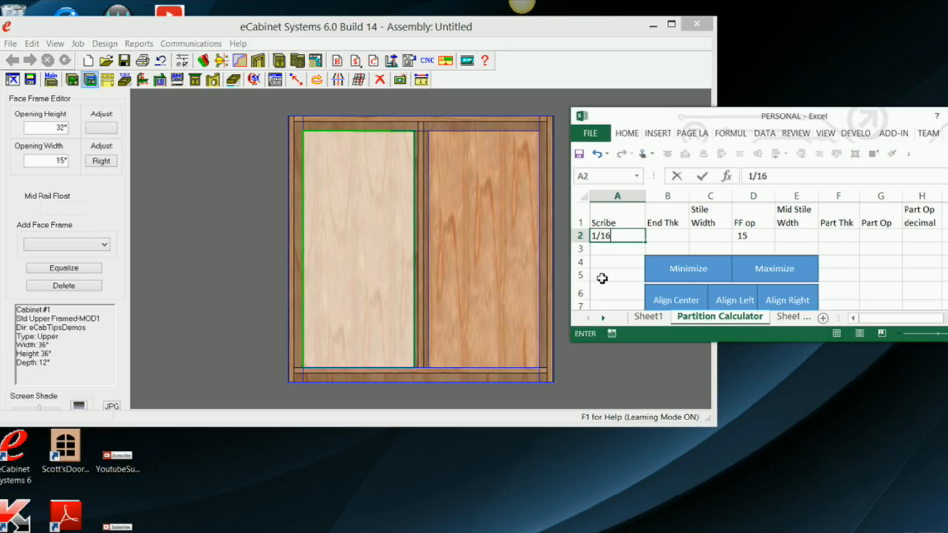
left_click(667, 237)
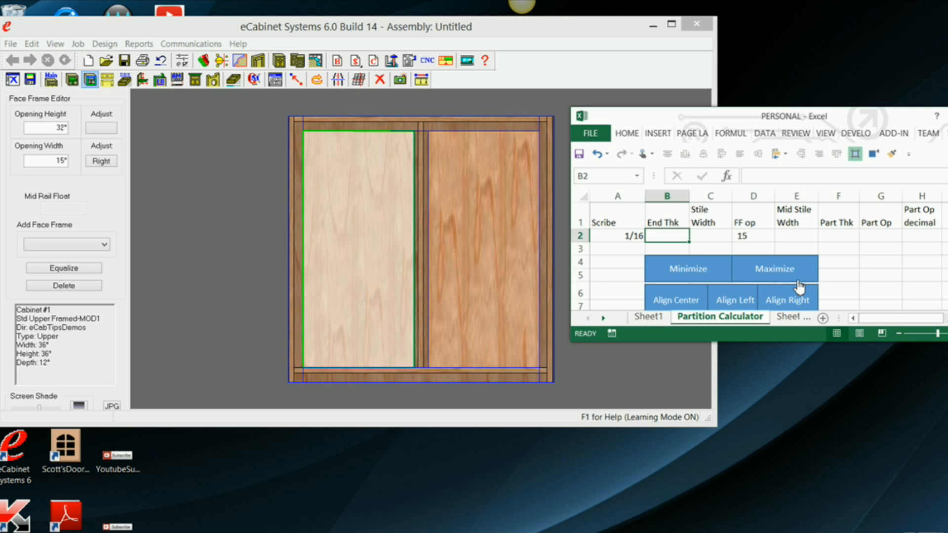
type("23/32")
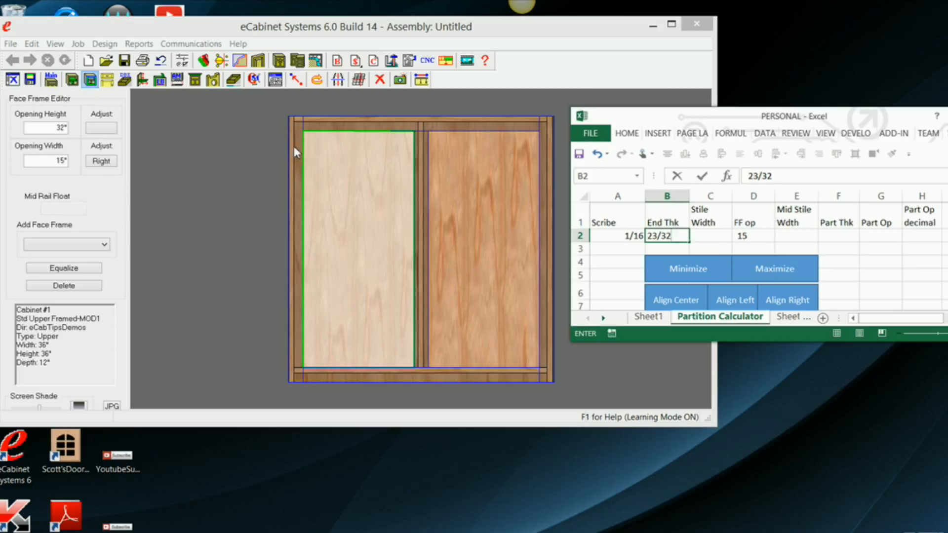
left_click(715, 238)
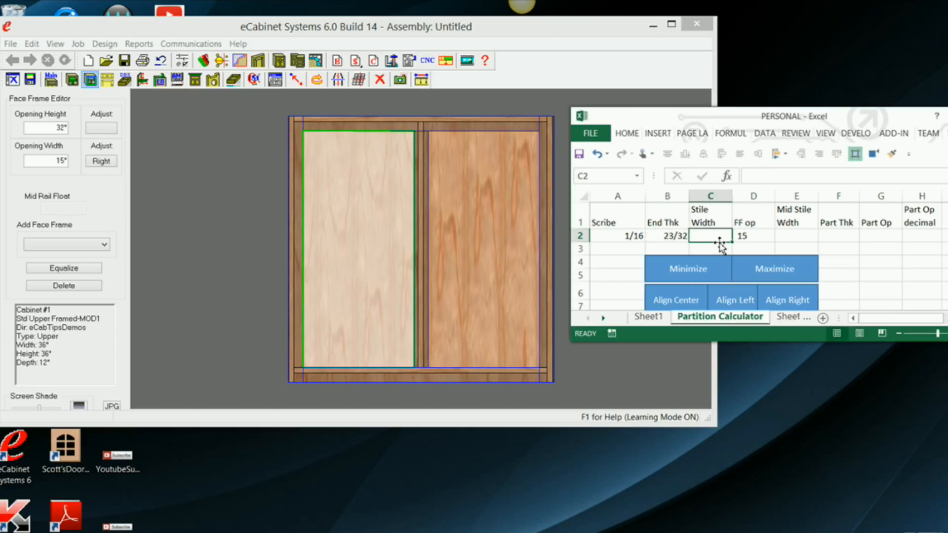
type("2")
Enter a Mid Stile Width of 2 and a Part Thk of 23/32 in the calculator.
left_click(801, 235)
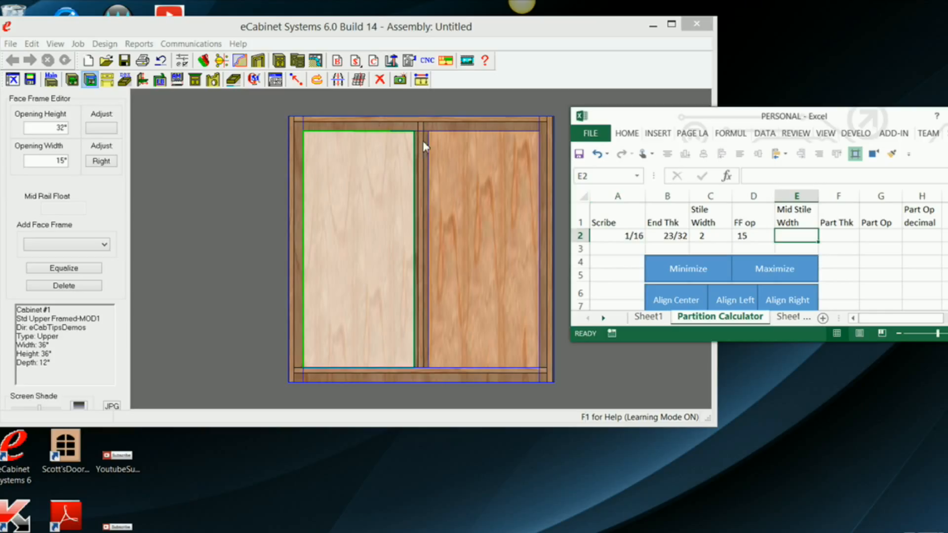
type("2")
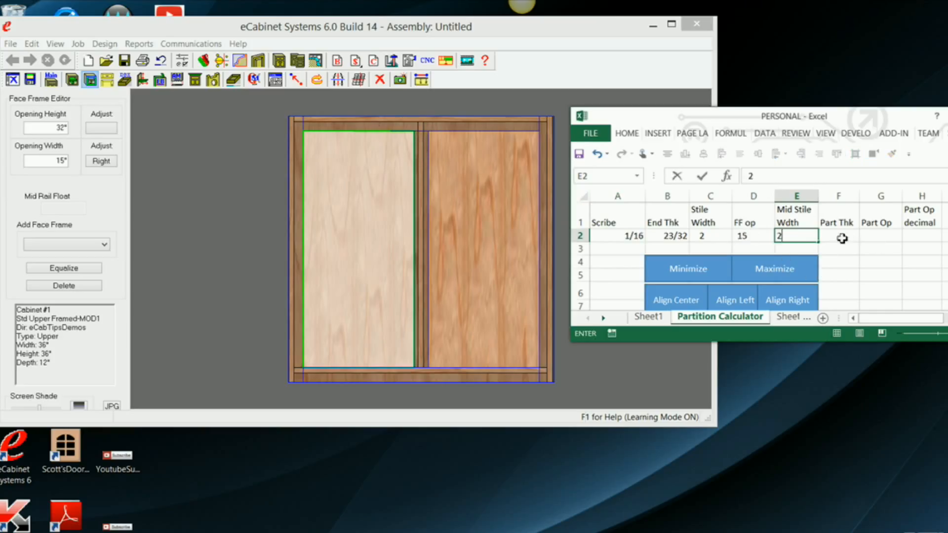
left_click(841, 236)
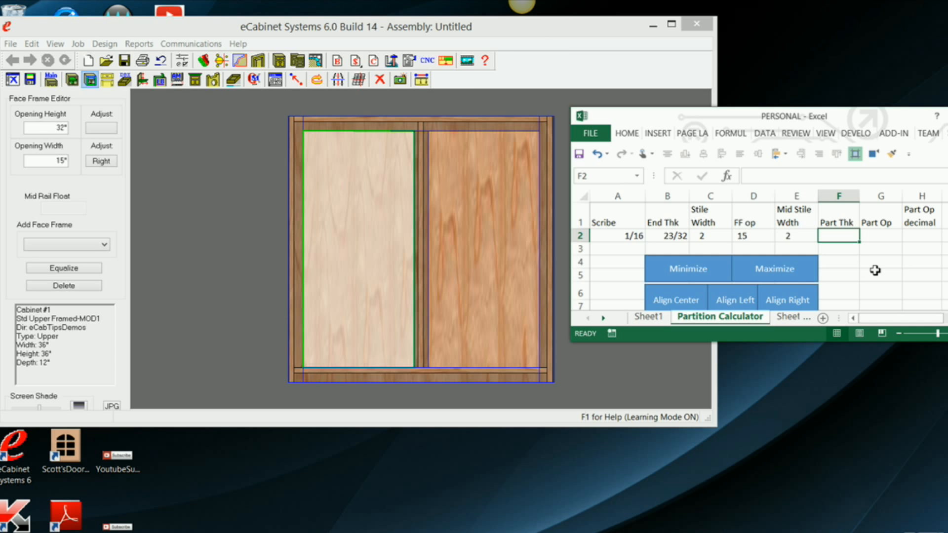
type("23")
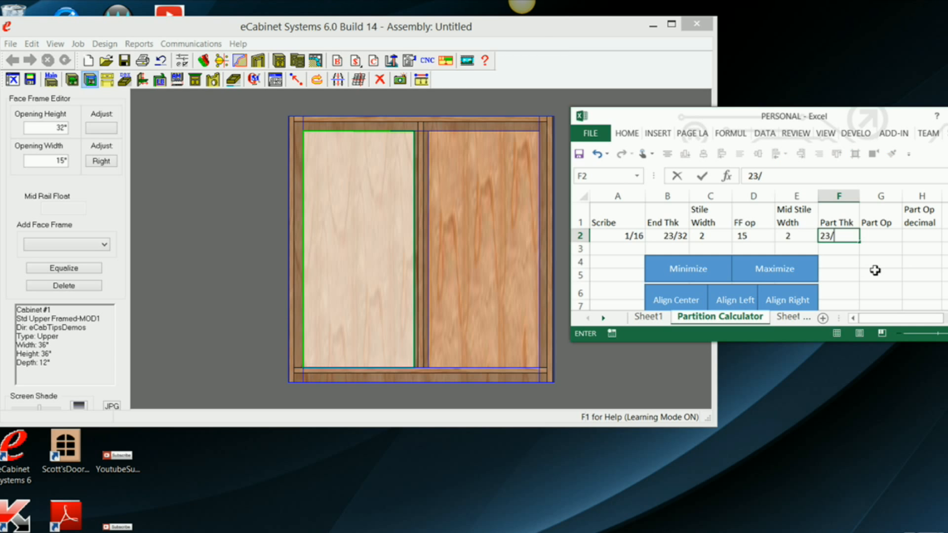
type("/32")
left_click(873, 236)
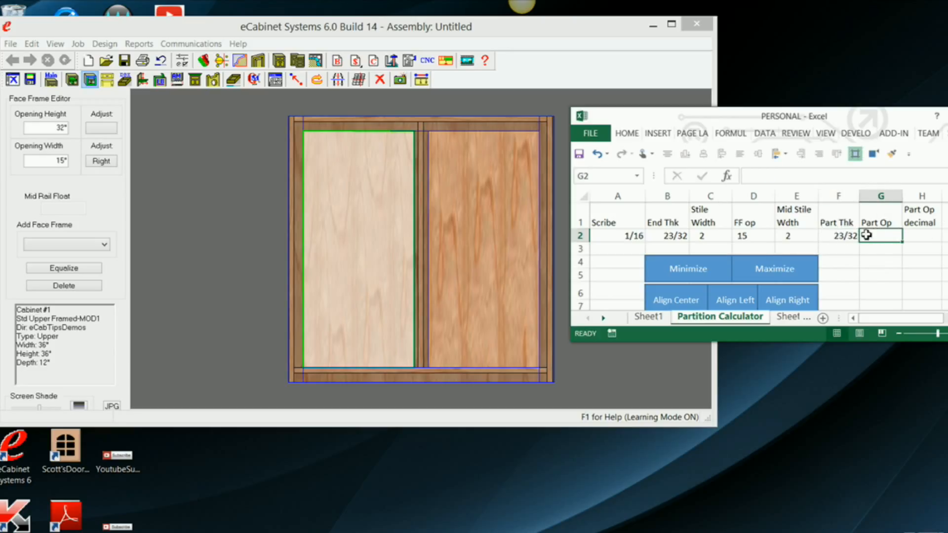
left_click(917, 238)
left_click(880, 241)
left_click(916, 238)
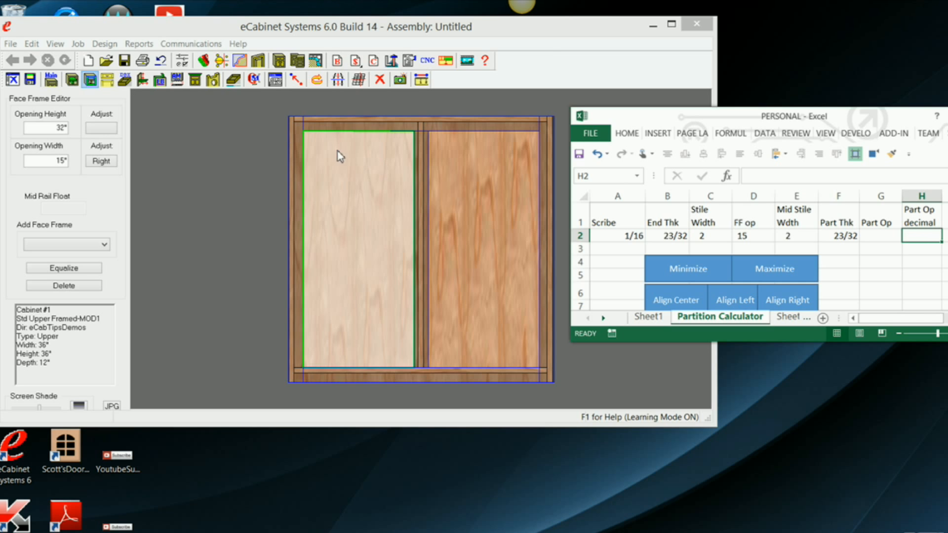
Select the cabinet's left interior opening in the eCabinet Systems Shelf Editor and return to the Excel calculator.
left_click(72, 81)
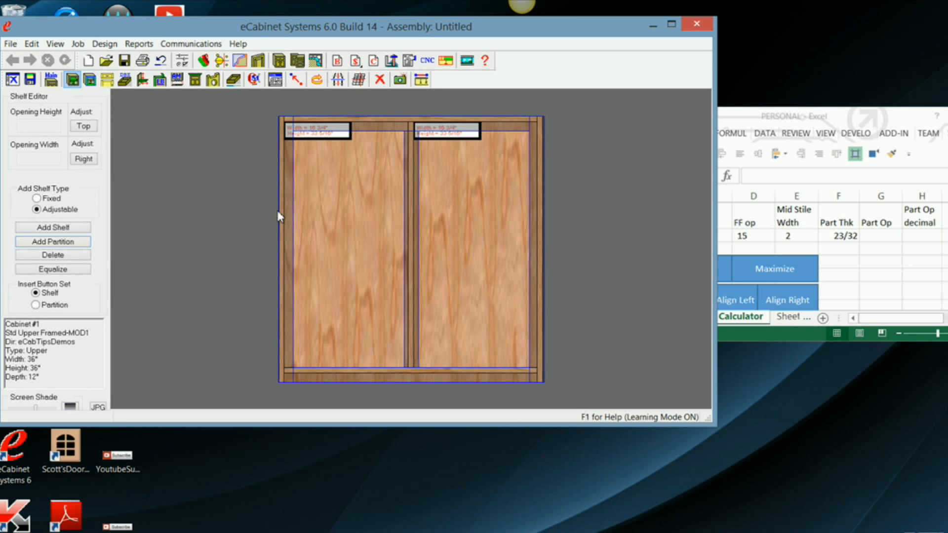
left_click(335, 226)
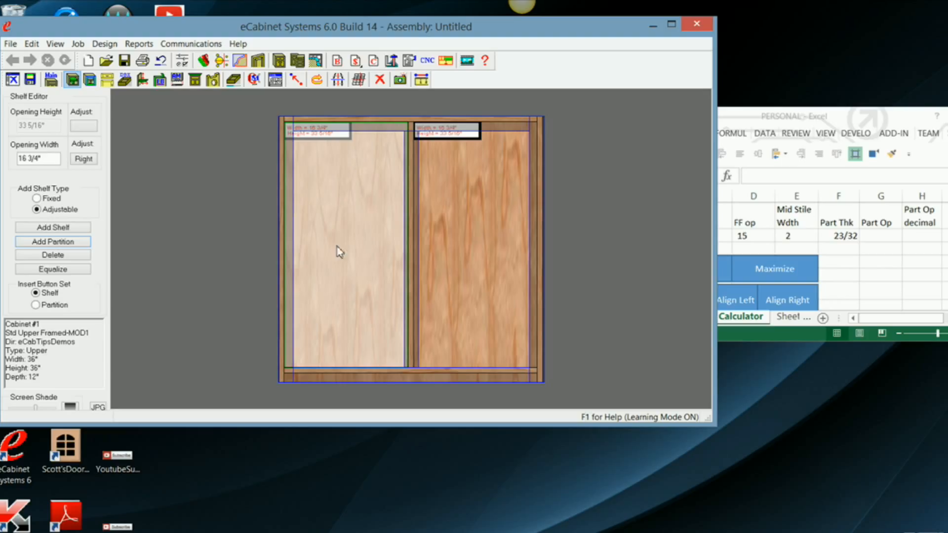
left_click(769, 121)
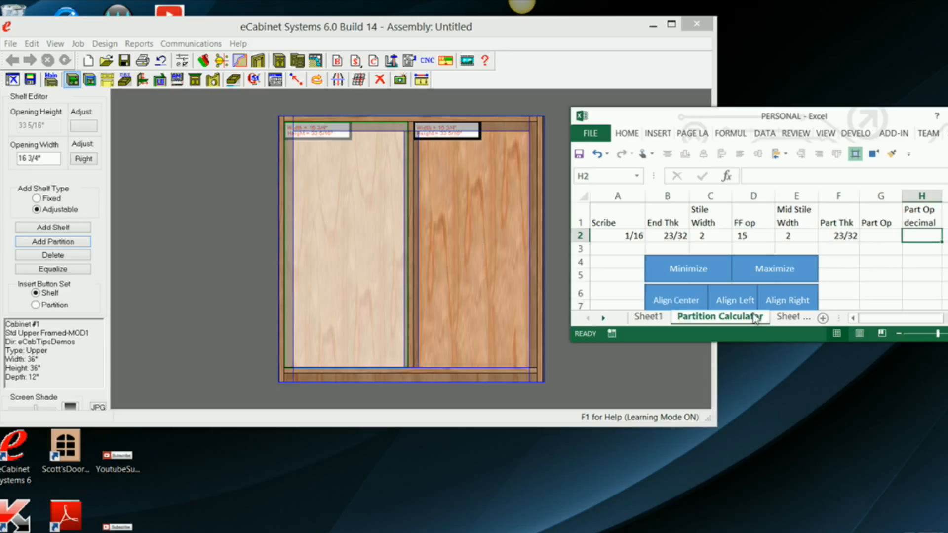
Run the calculator's Align Center calculation and inspect the Part Op and Part Op decimal cells.
left_click(676, 302)
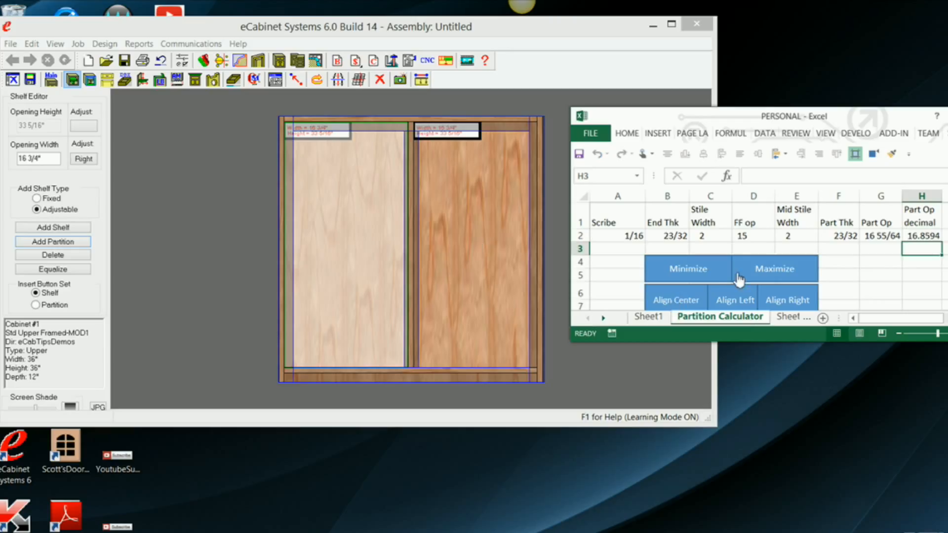
left_click(843, 236)
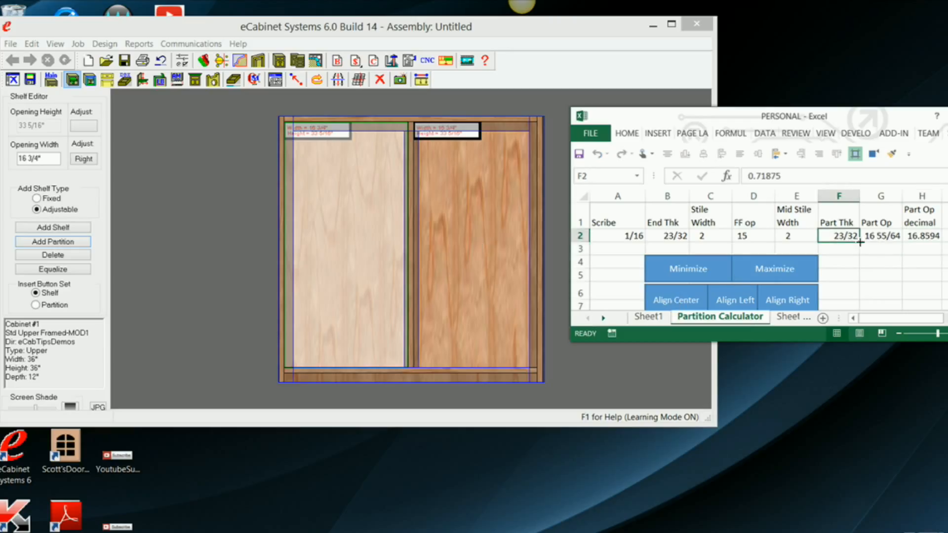
left_click(874, 236)
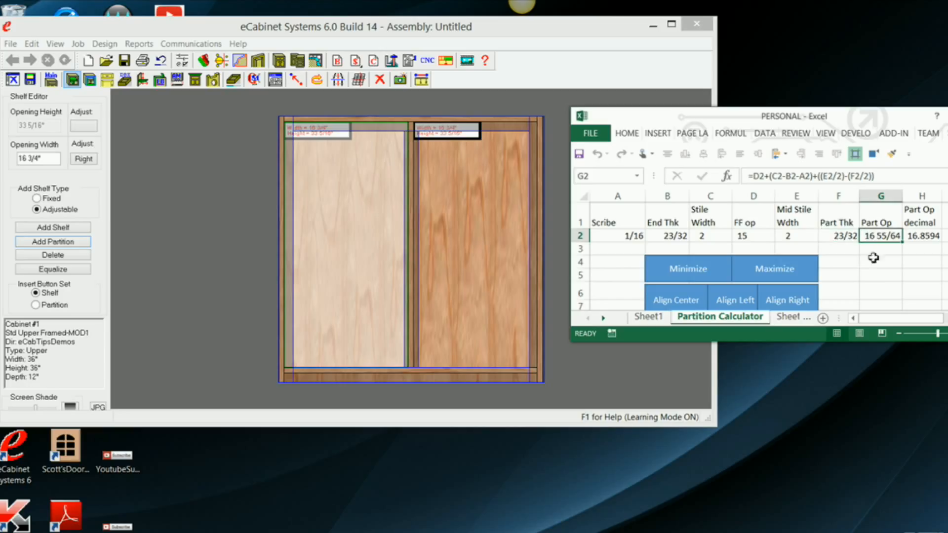
left_click(832, 235)
left_click(871, 237)
left_click(923, 238)
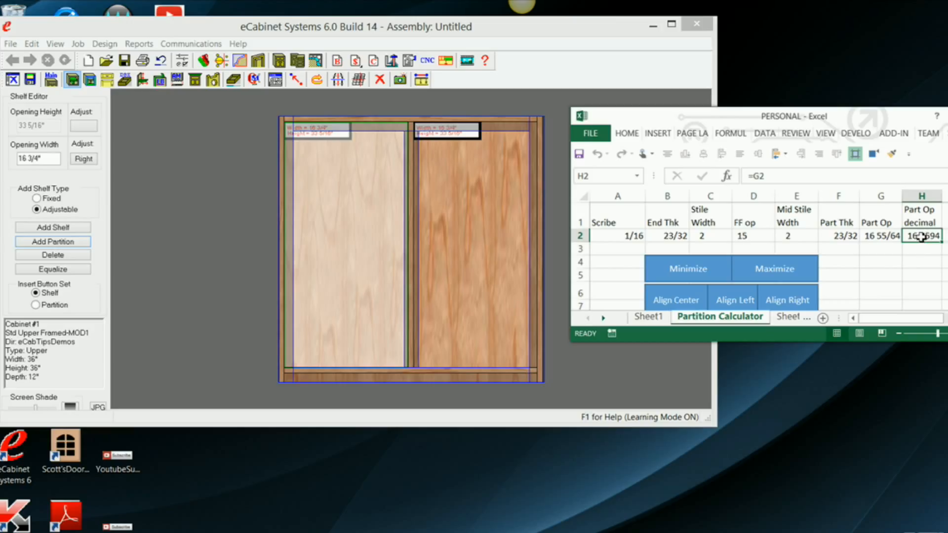
Copy the Part Op decimal result, 16.8594, into the left interior opening's width in the Shelf Editor and apply it.
right_click(921, 238)
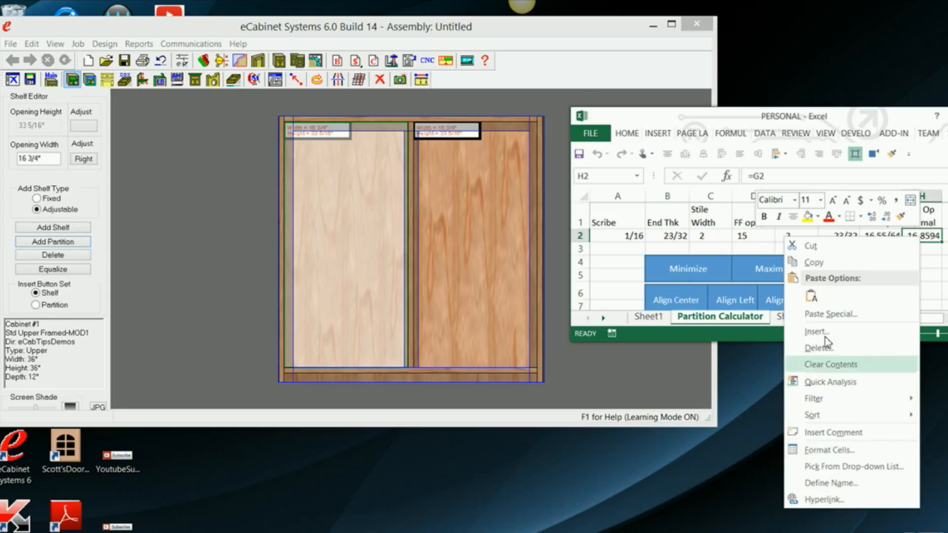
left_click(818, 268)
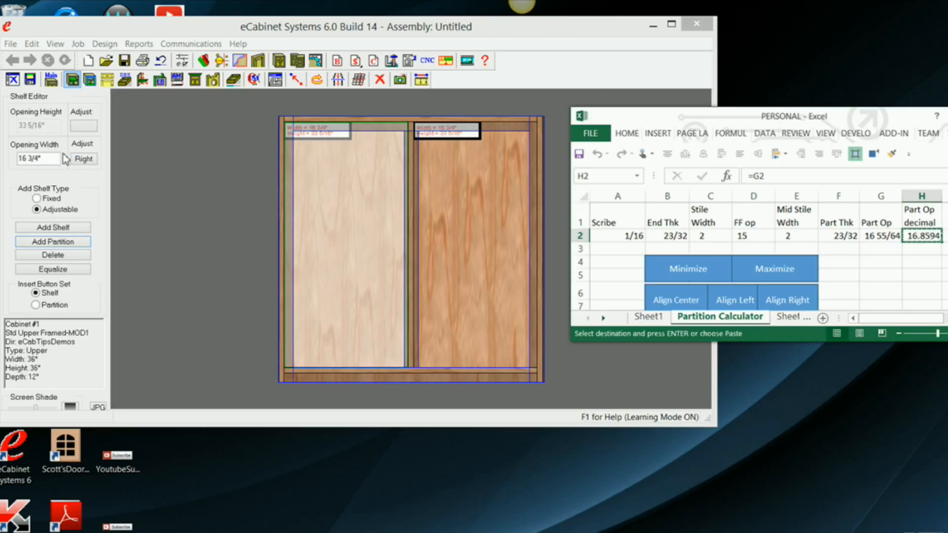
left_click_drag(52, 158, 8, 159)
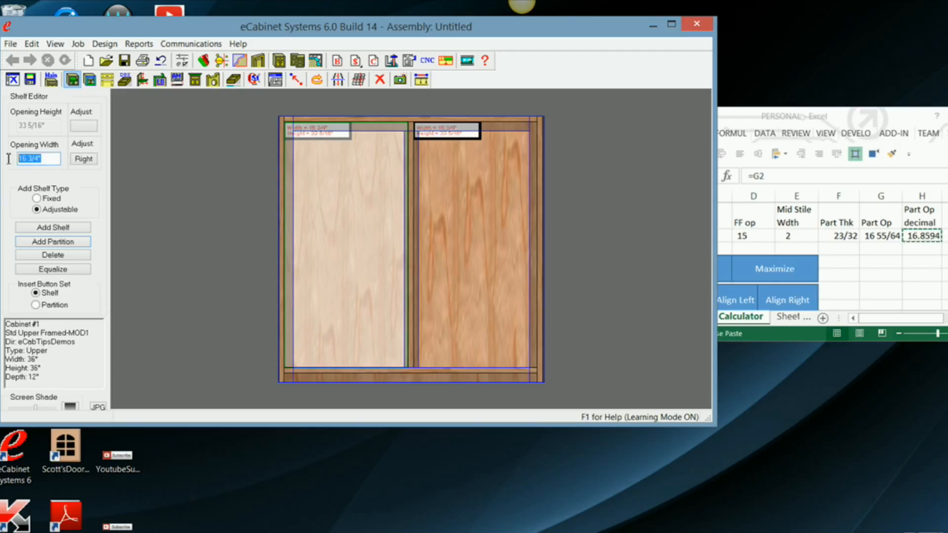
right_click(35, 159)
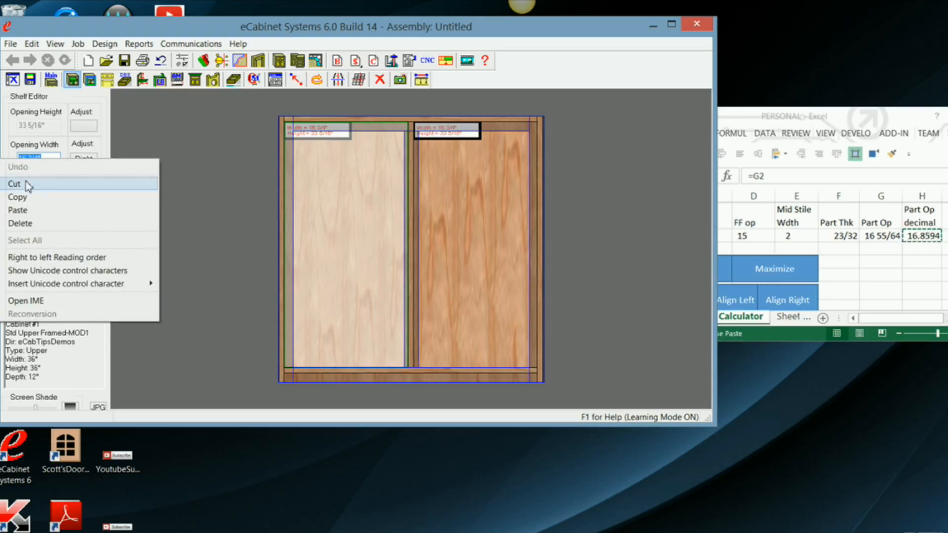
left_click(20, 210)
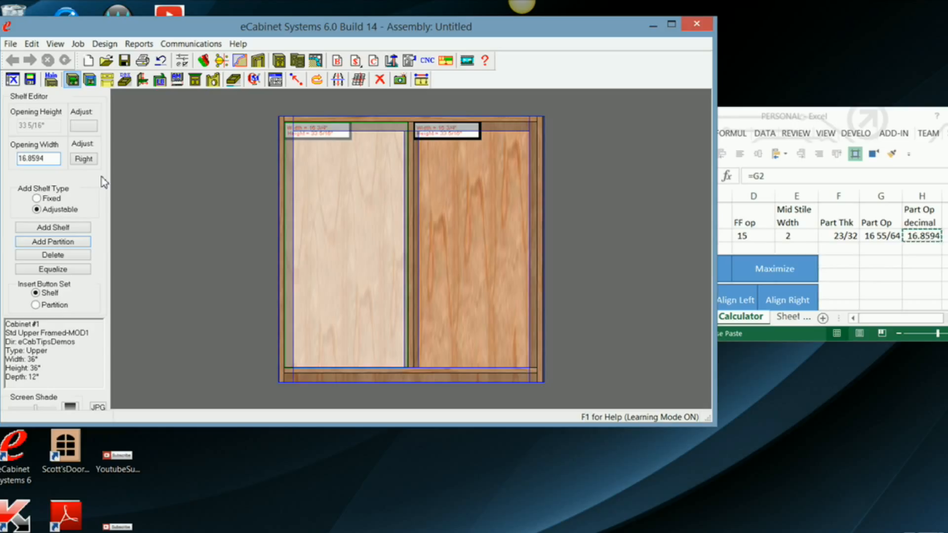
key("Return")
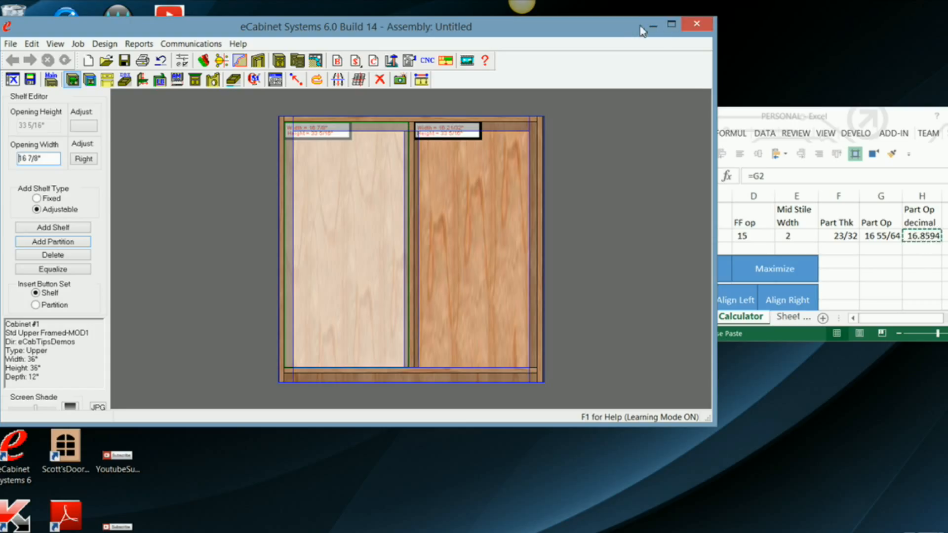
Maximize the cabinet window, hide the face frame's top rail in the main cabinet view and look at the partition from above.
left_click(672, 25)
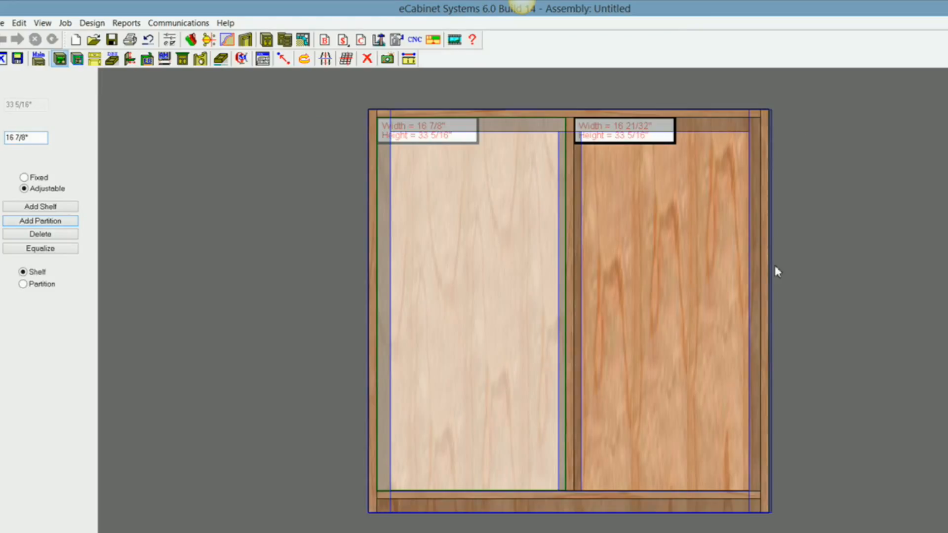
left_click(36, 60)
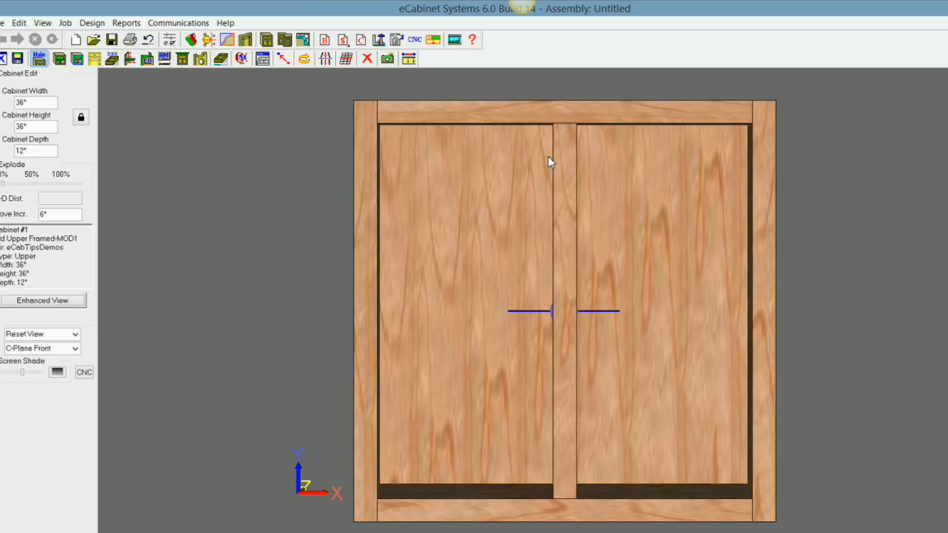
left_click(512, 111)
right_click(511, 110)
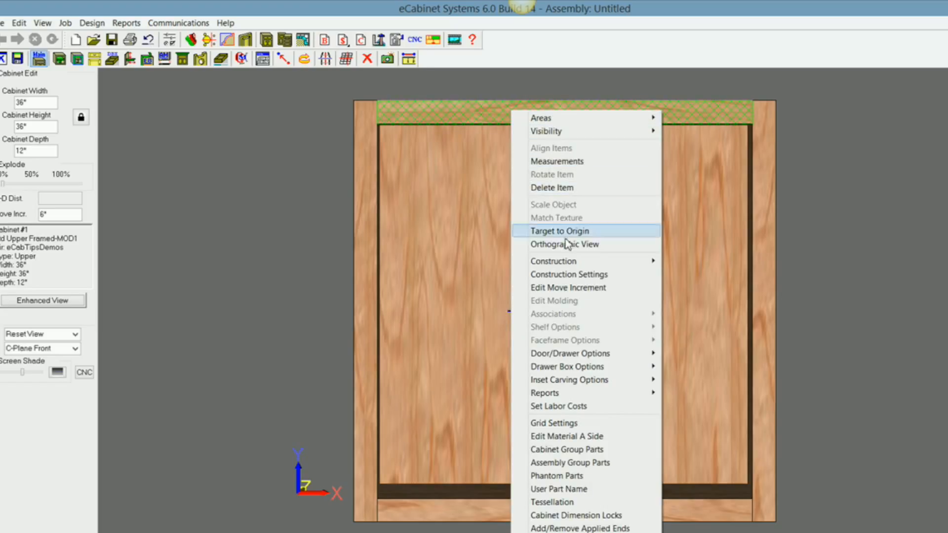
mouse_move(556, 134)
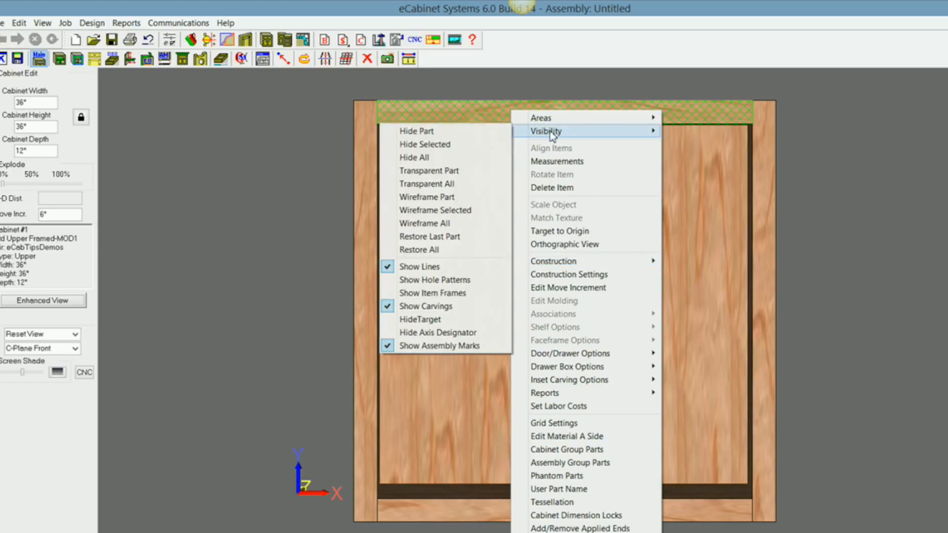
left_click(435, 145)
middle_click_drag(626, 170, 421, 224)
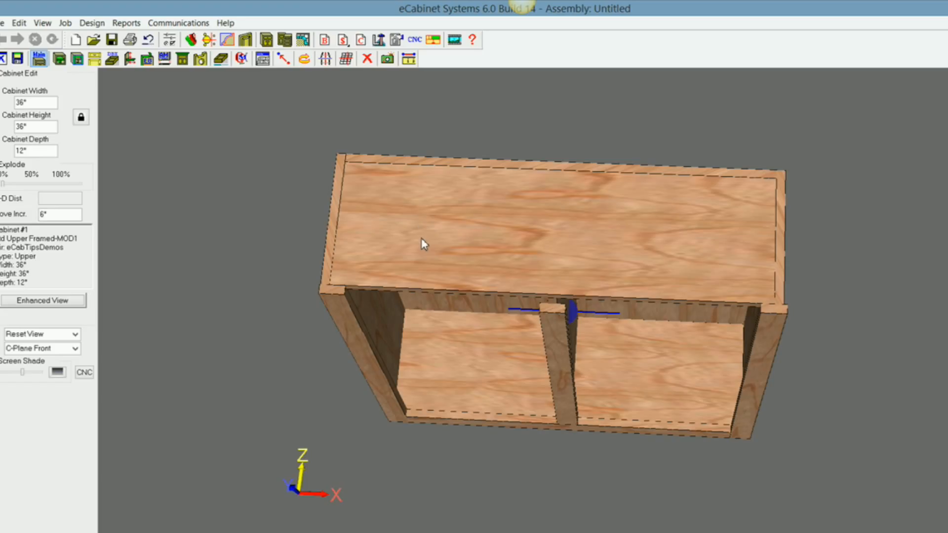
Hide the cabinet's top panel to expose the partition and mid stile from above.
left_click(418, 253)
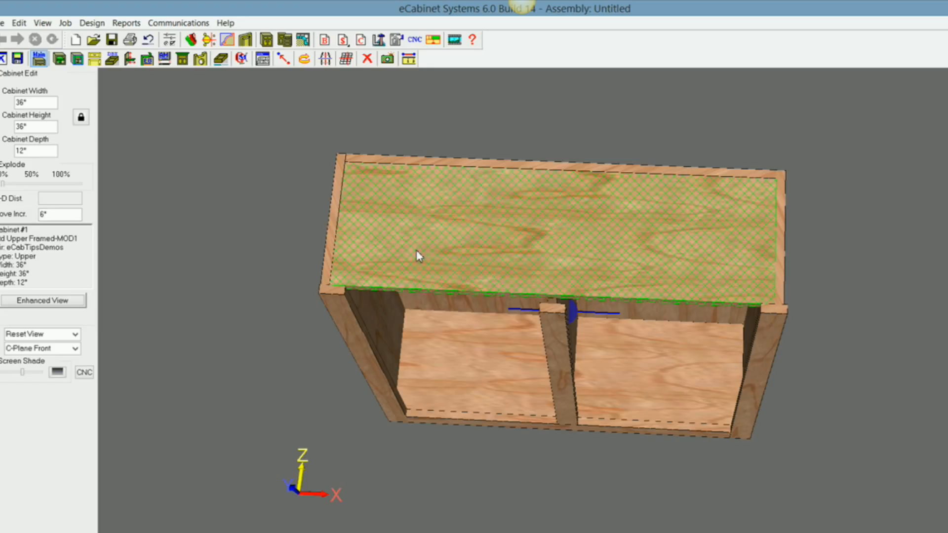
right_click(417, 249)
mouse_move(460, 148)
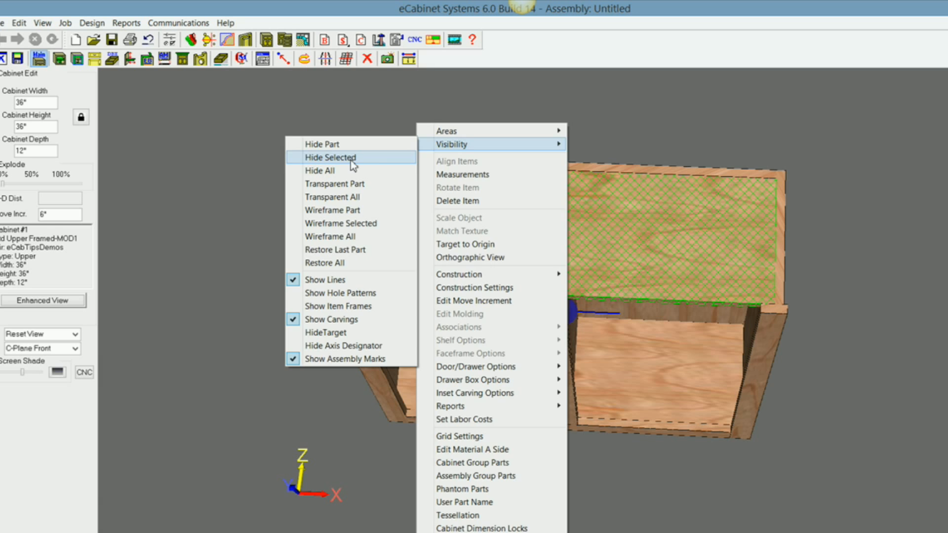
left_click(335, 157)
Measure the offset between the partition's right front corner and the mid stile's right back corner with the Dimensions tool.
middle_click_drag(664, 399, 616, 353)
scroll(610, 336, "up", 6)
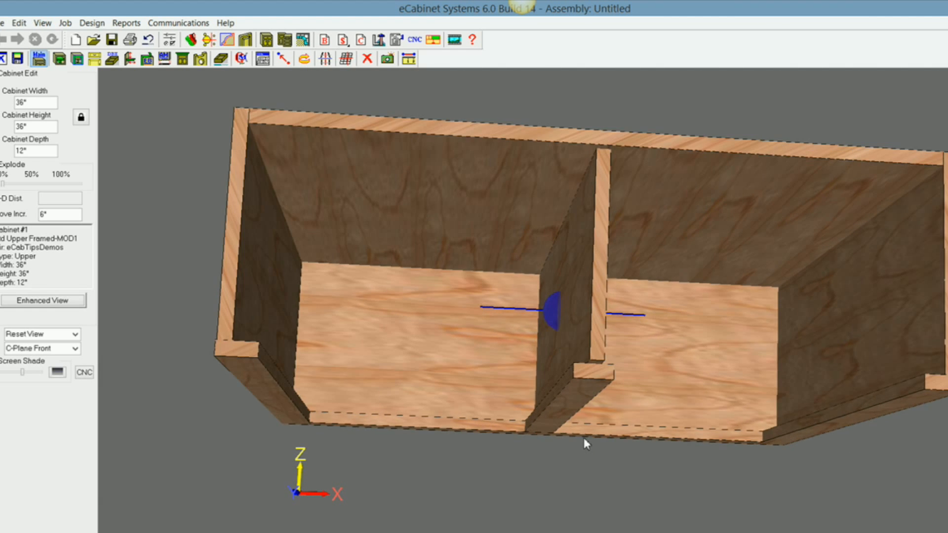
scroll(580, 469, "up", 5)
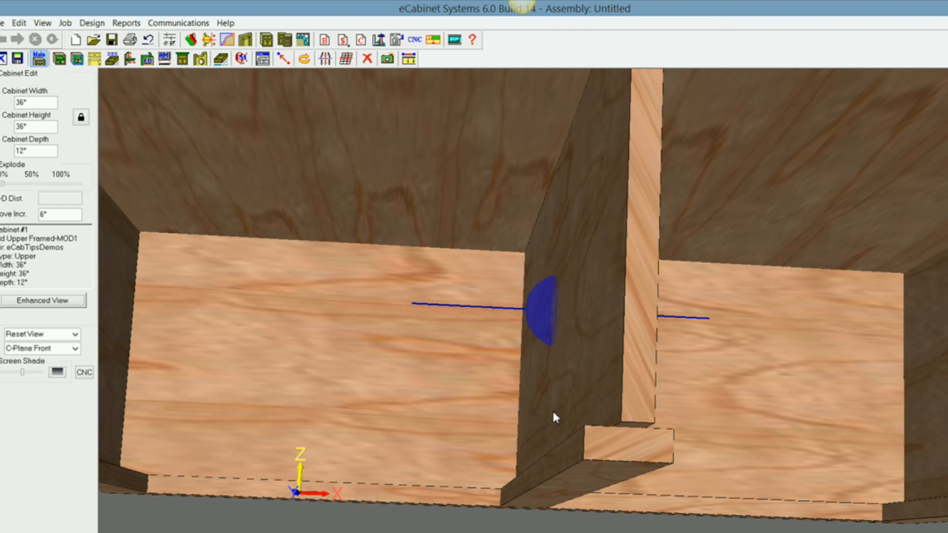
middle_click_drag(637, 346, 469, 344)
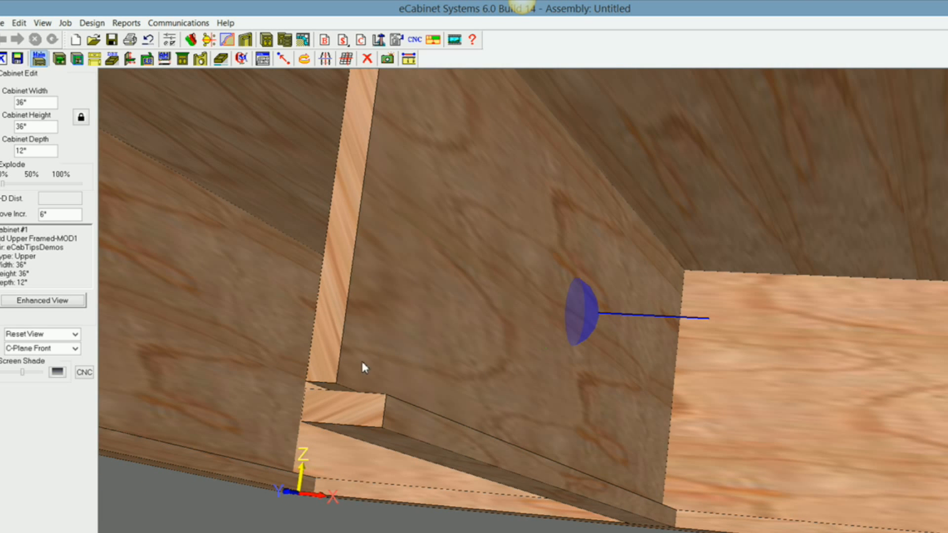
left_click(331, 336)
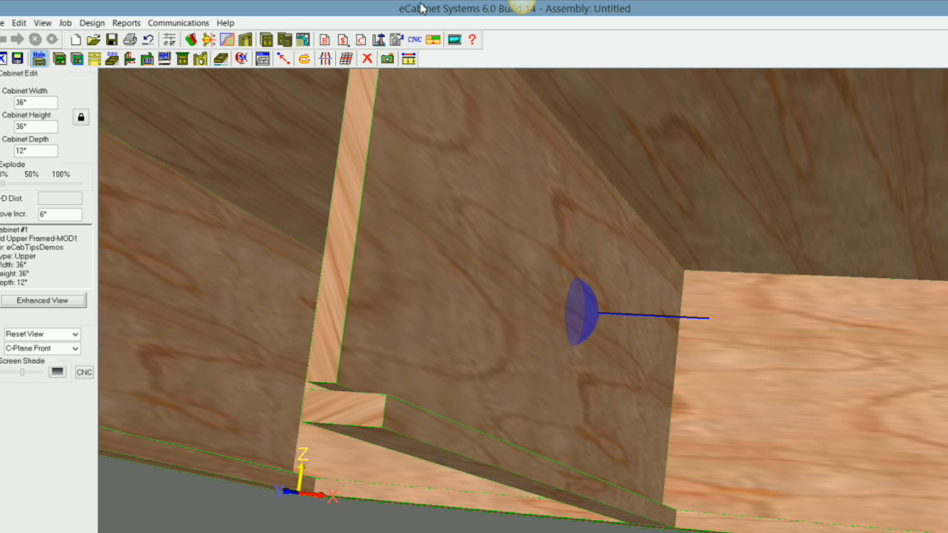
left_click(409, 59)
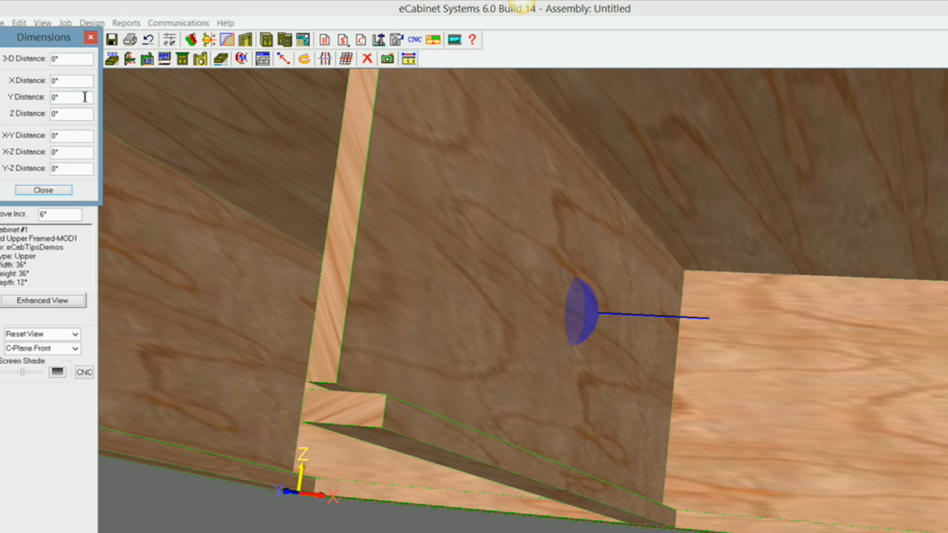
left_click_drag(14, 34, 412, 138)
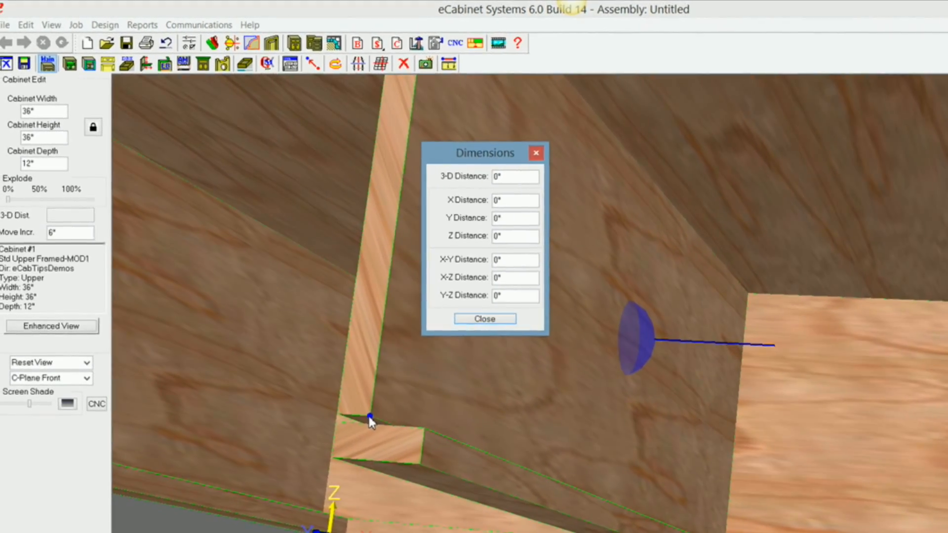
left_click(378, 424)
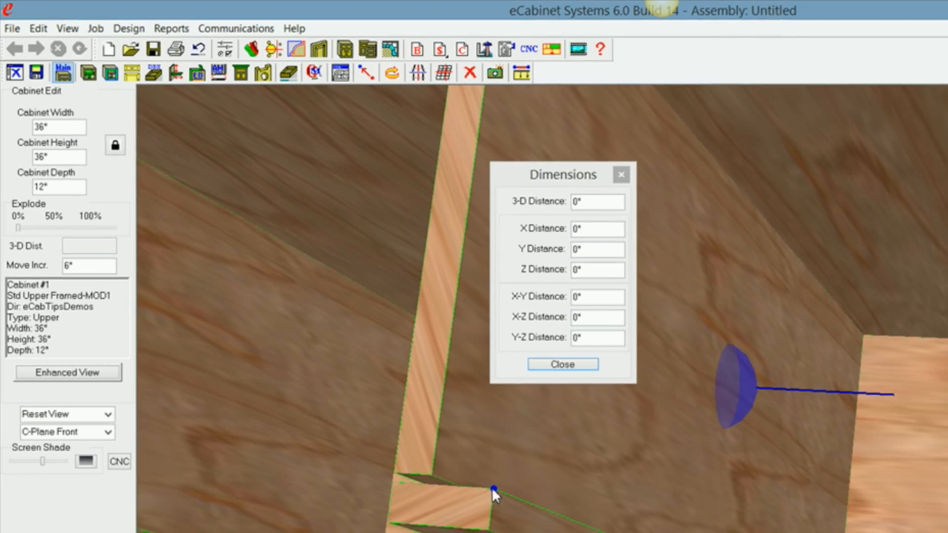
left_click(435, 476)
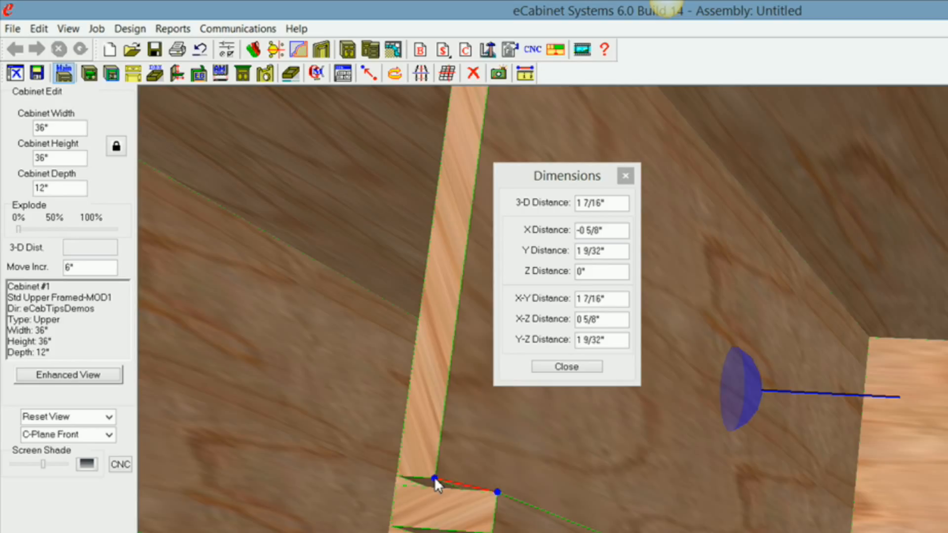
left_click(498, 493)
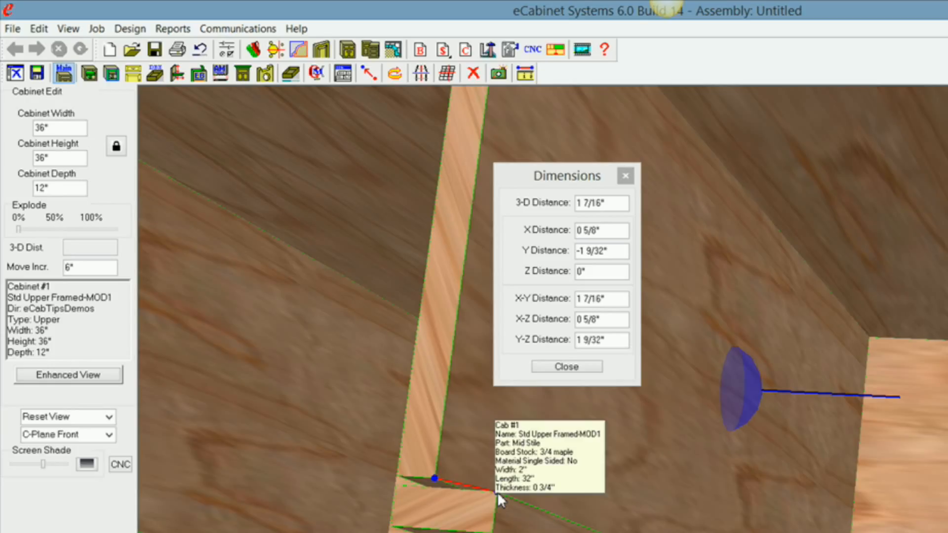
Measure the offset between the partition's left front corner and the mid stile's left back corner, and close the Dimensions tool.
middle_click_drag(464, 513, 662, 481)
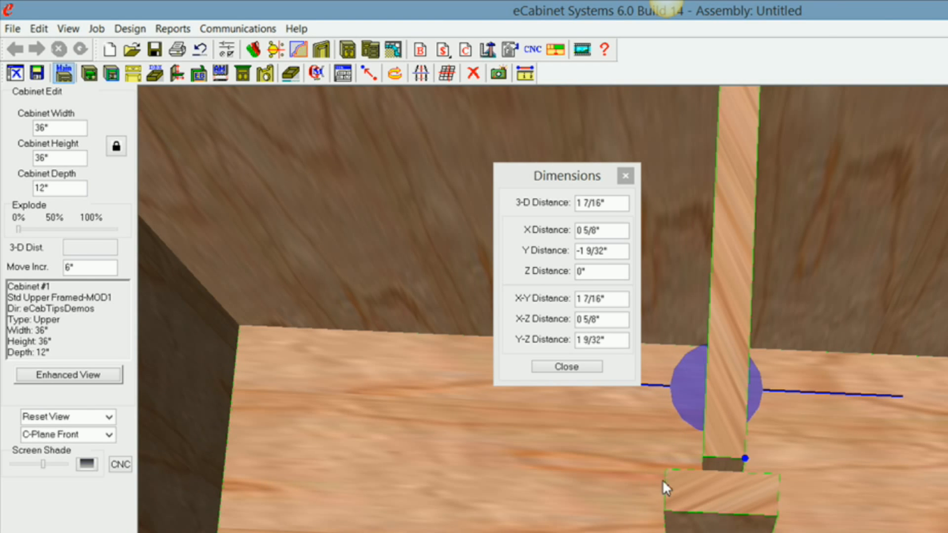
left_click(703, 456)
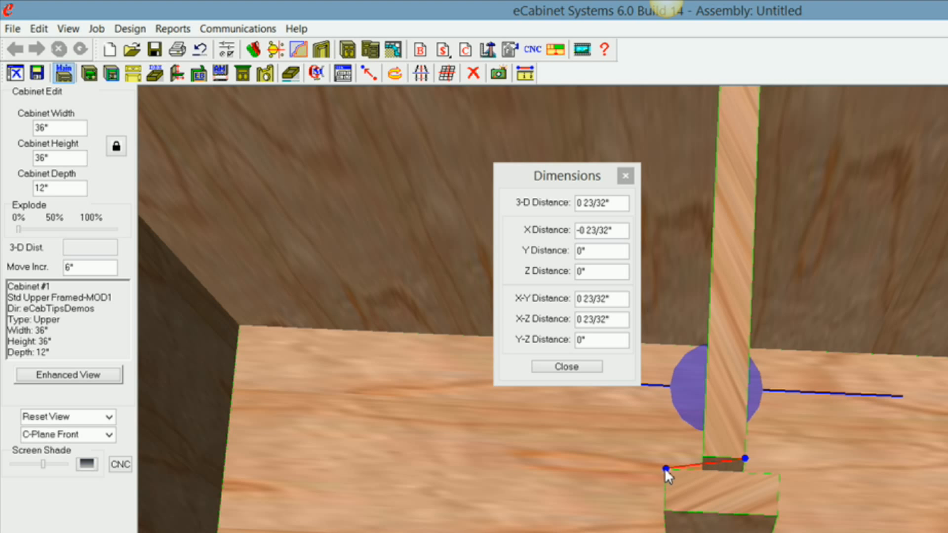
left_click(704, 455)
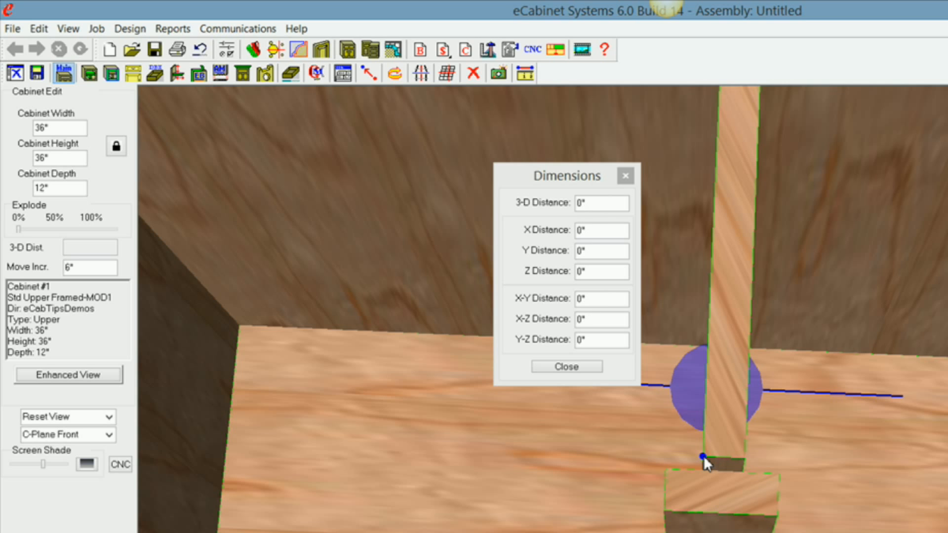
left_click(665, 469)
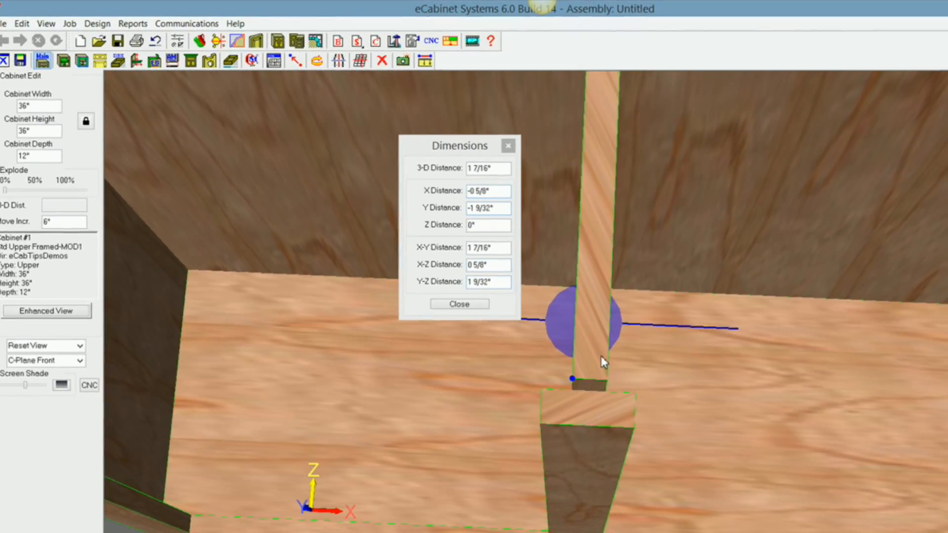
left_click(489, 142)
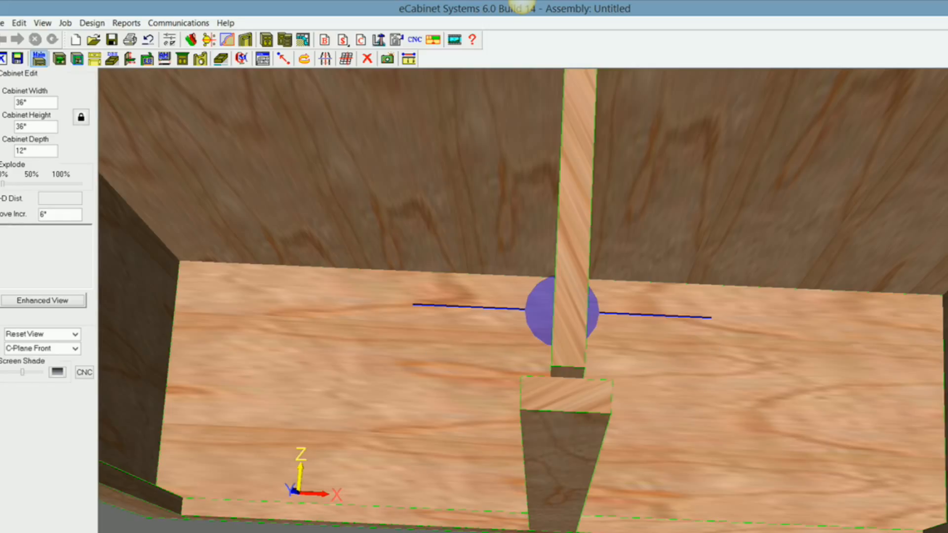
Switch to the Excel partition calculator, maximize its window and move the selection off the Part Op decimal cell to an empty cell.
key("alt+Tab")
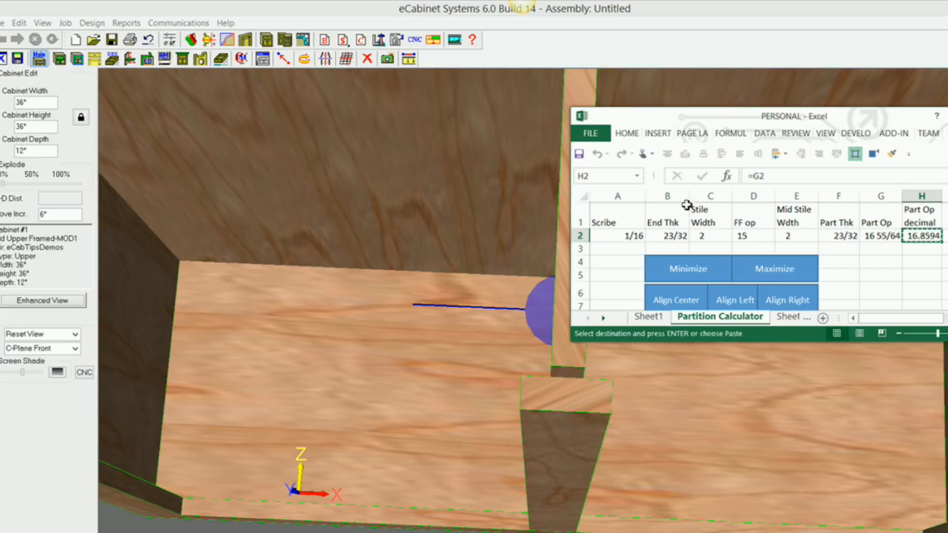
left_click(785, 270)
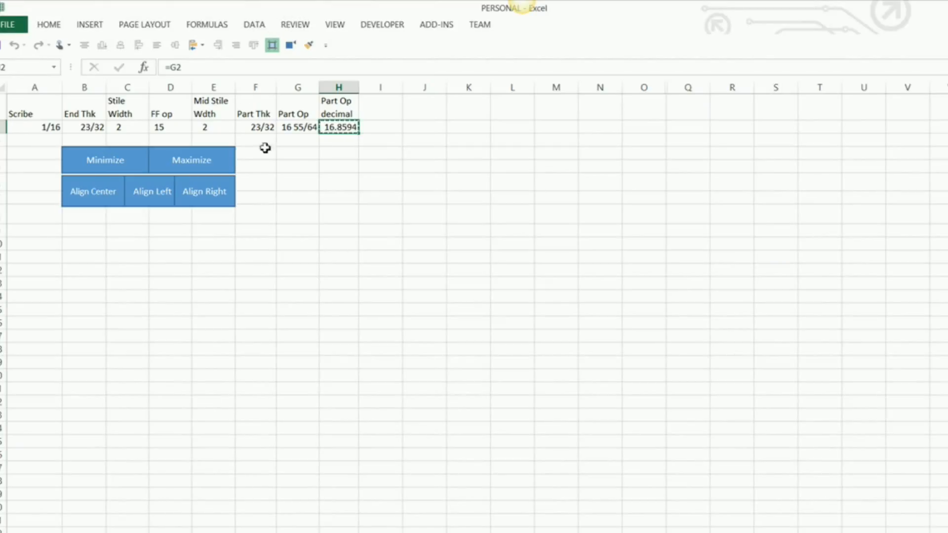
left_click(340, 166)
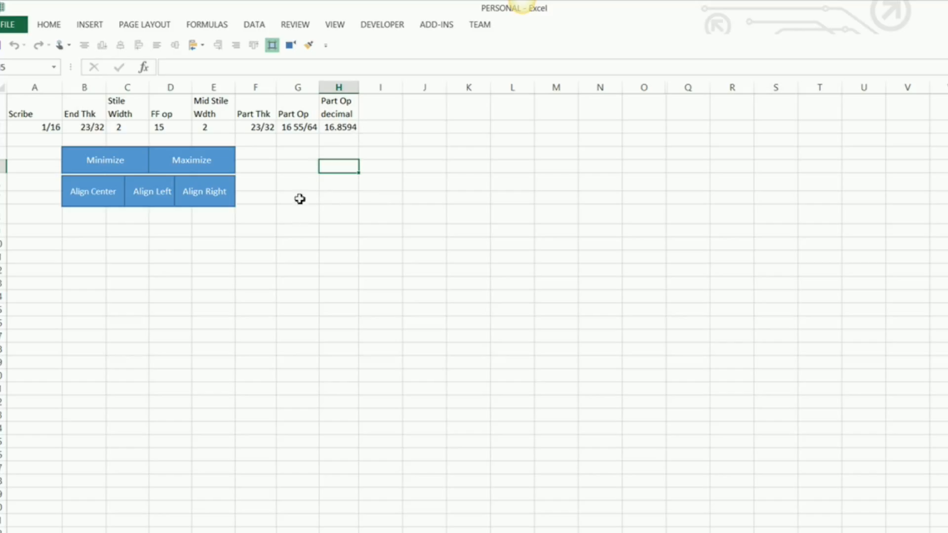
left_click(301, 156)
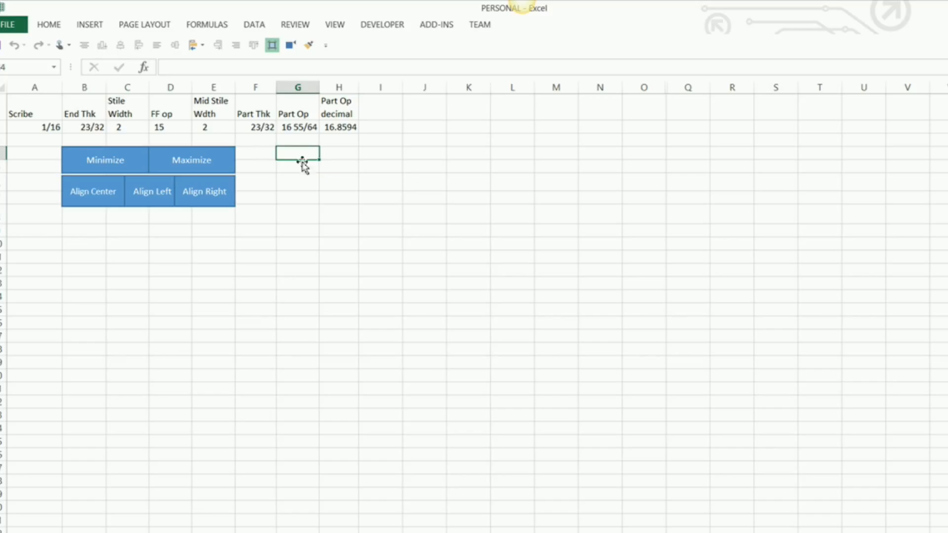